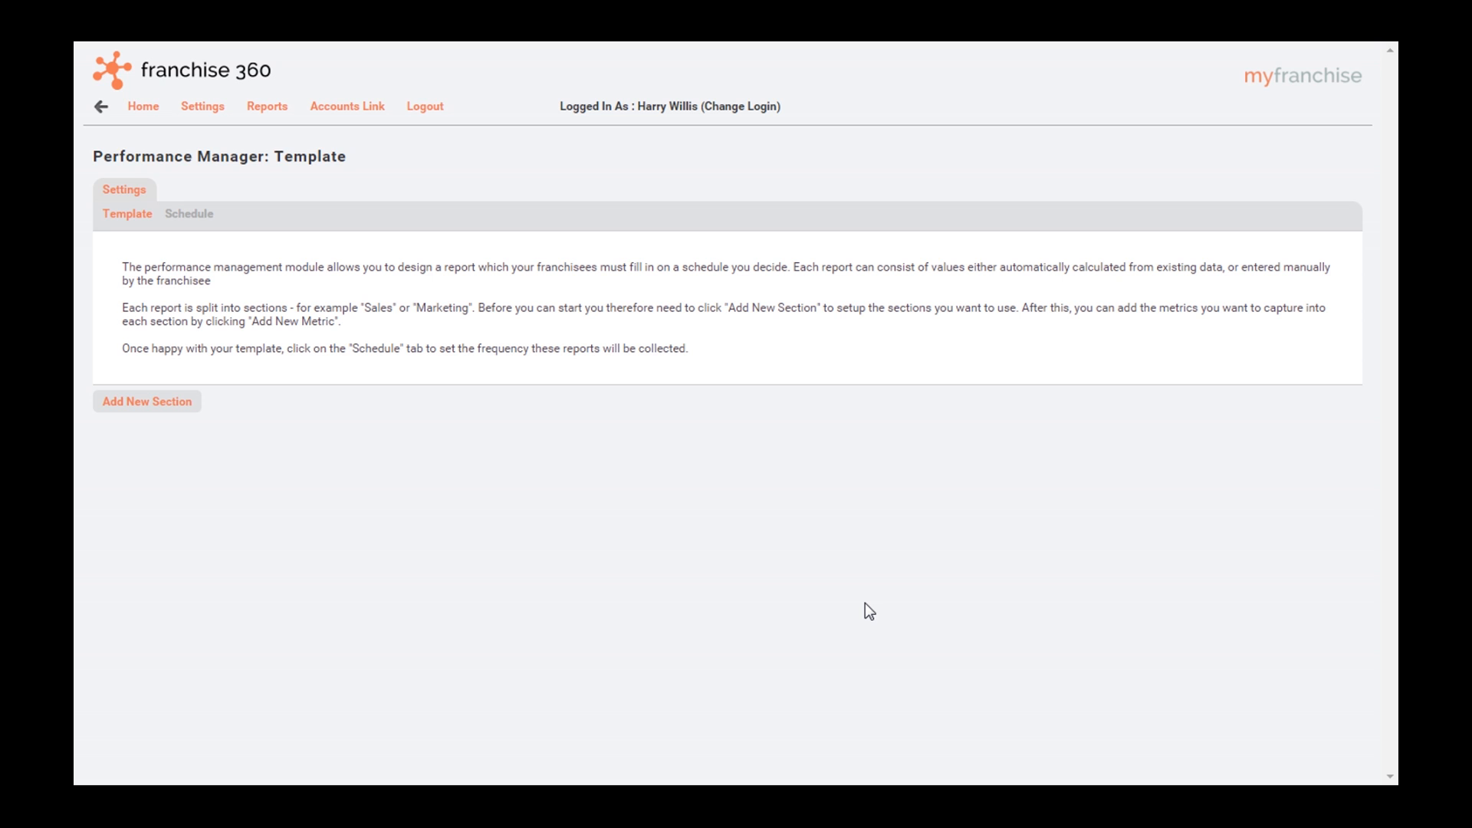
Add a Sales section to the report template, followed by a Marketing section
left_click(149, 401)
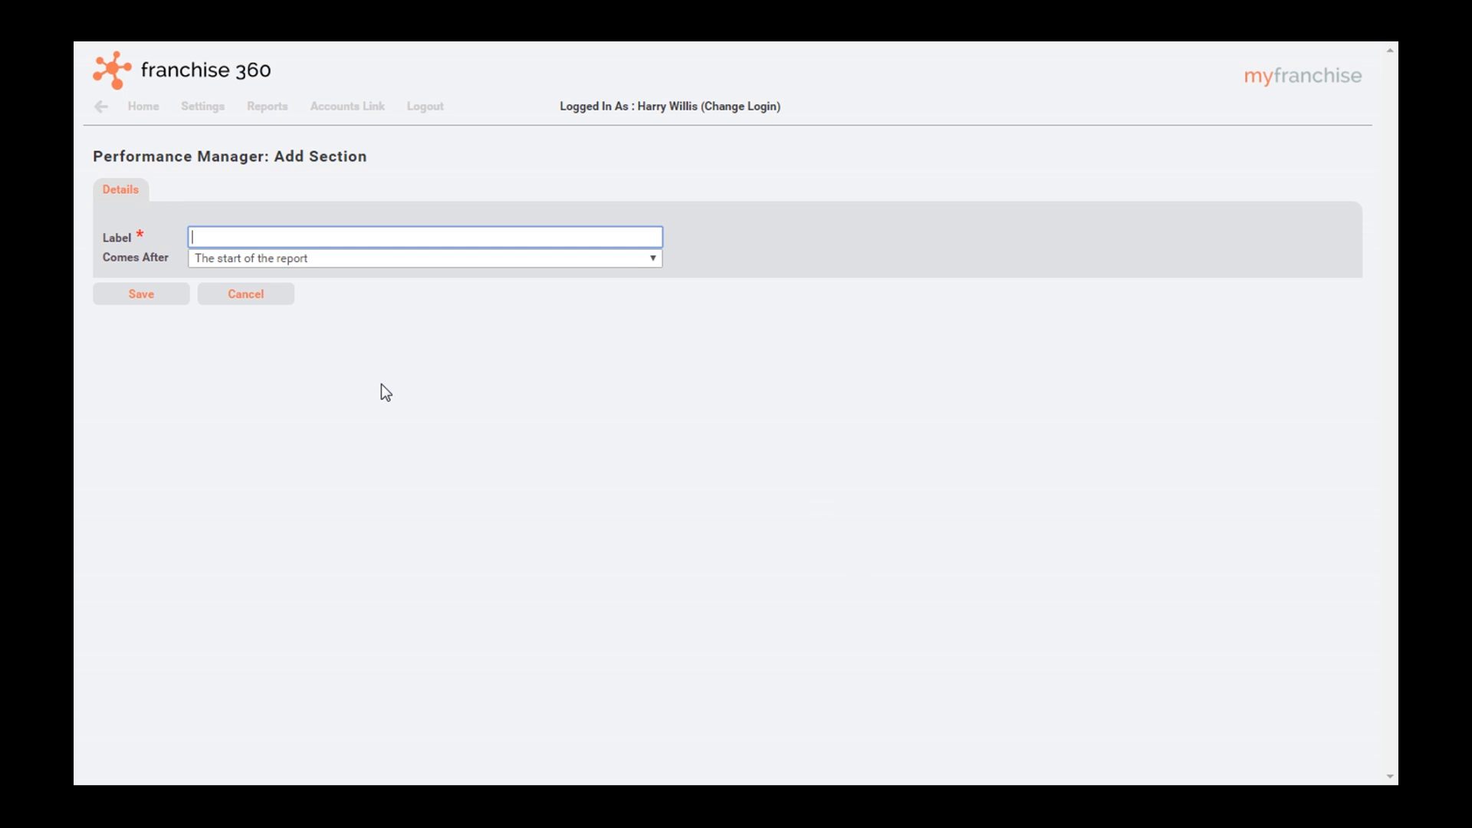
type("Sales")
key("Return")
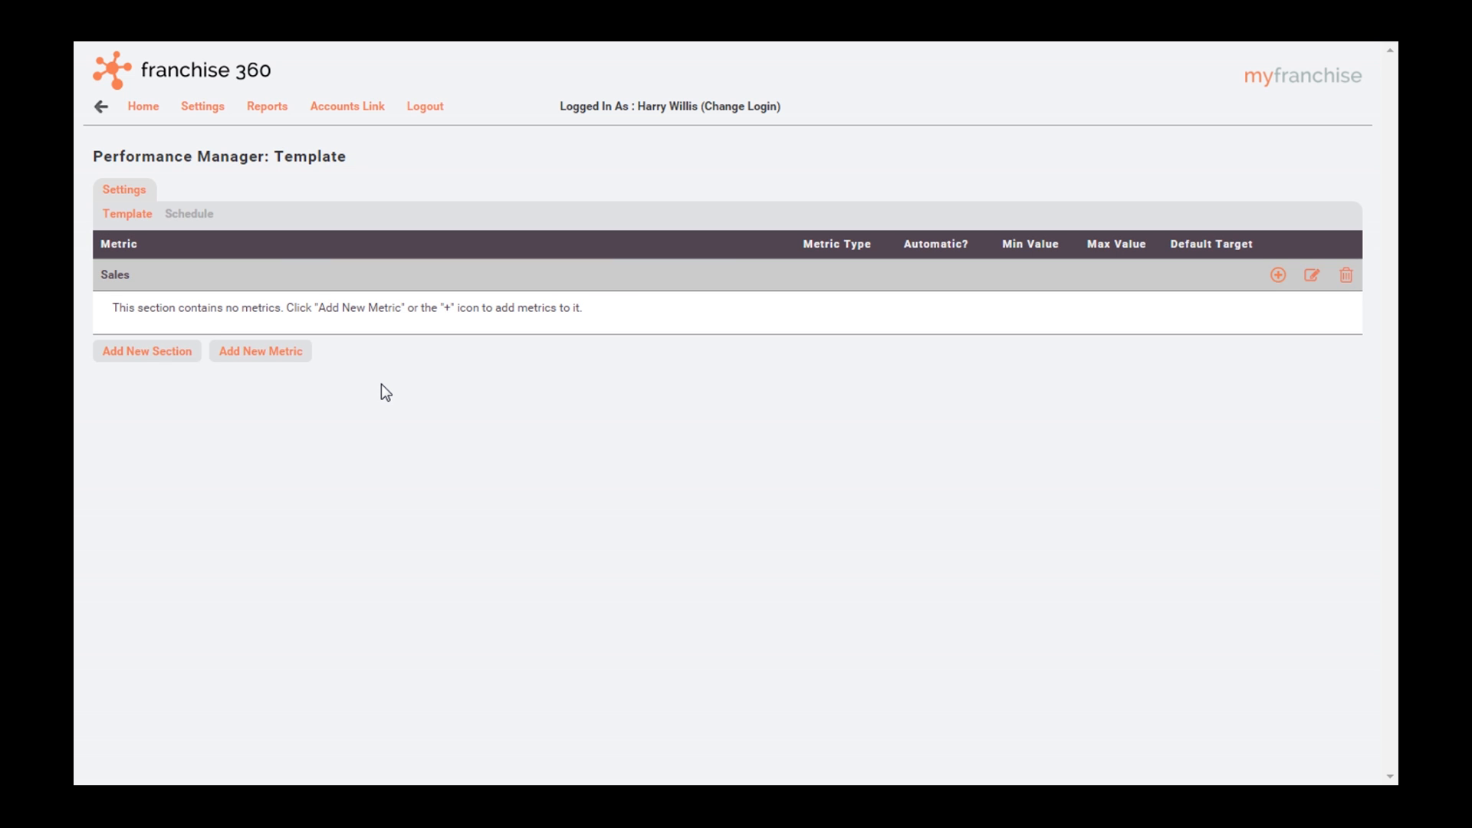
left_click(152, 358)
type("Marketing")
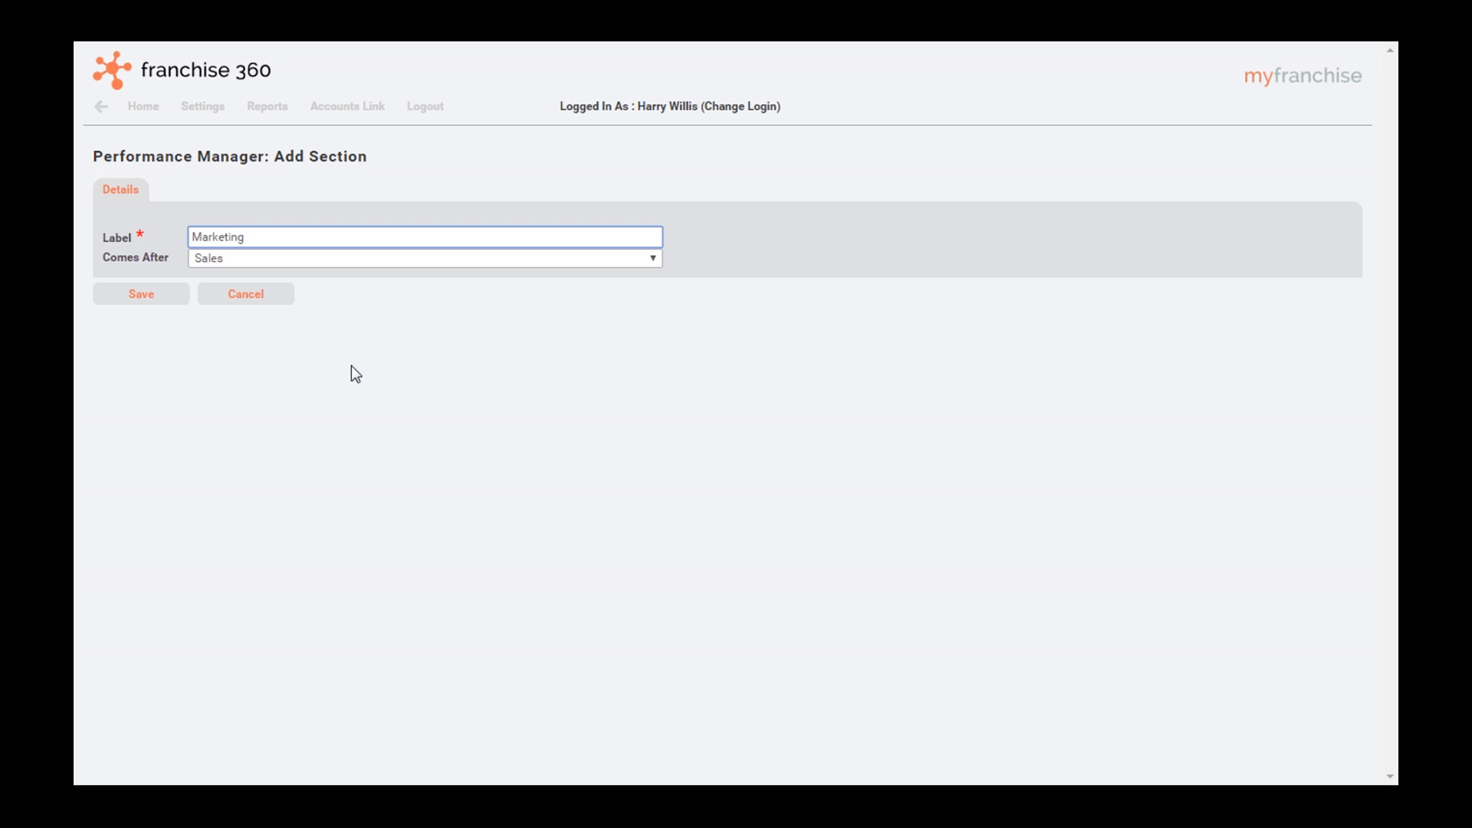
key("Return")
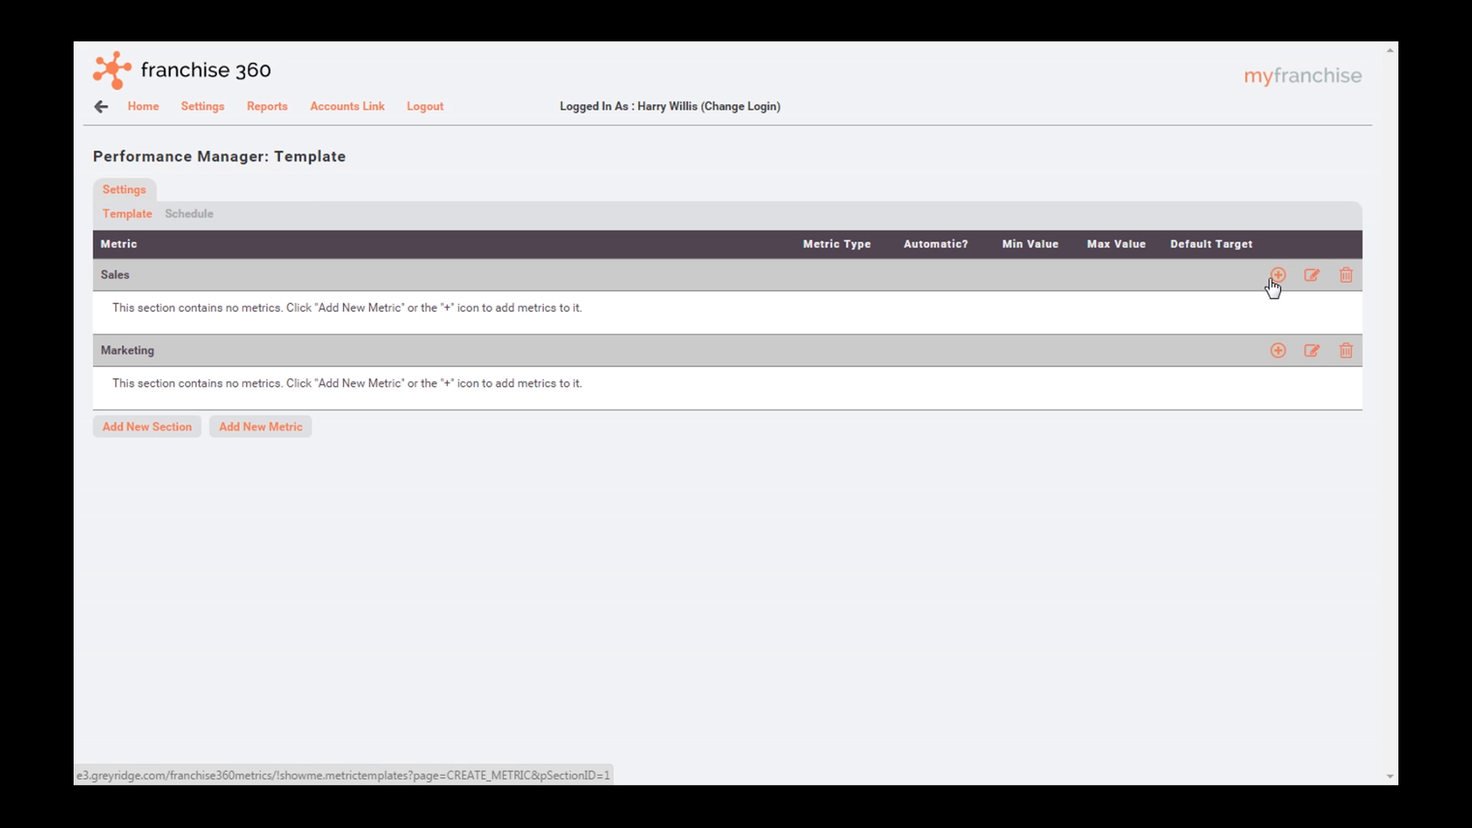
Examine the built-in invoice metrics and the limit and target settings offered for a custom metric, leaving without saving
left_click(269, 434)
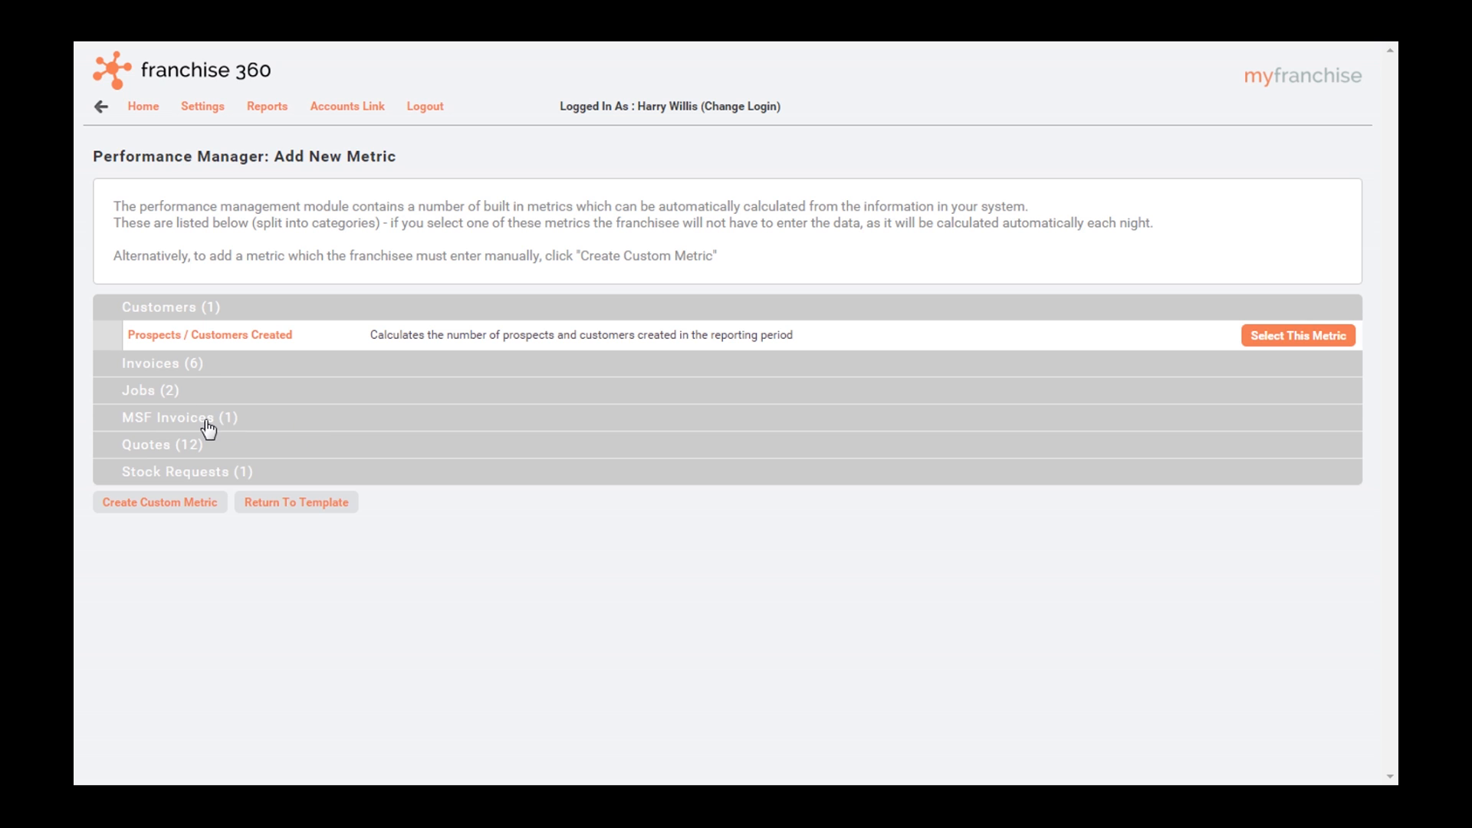
left_click(180, 372)
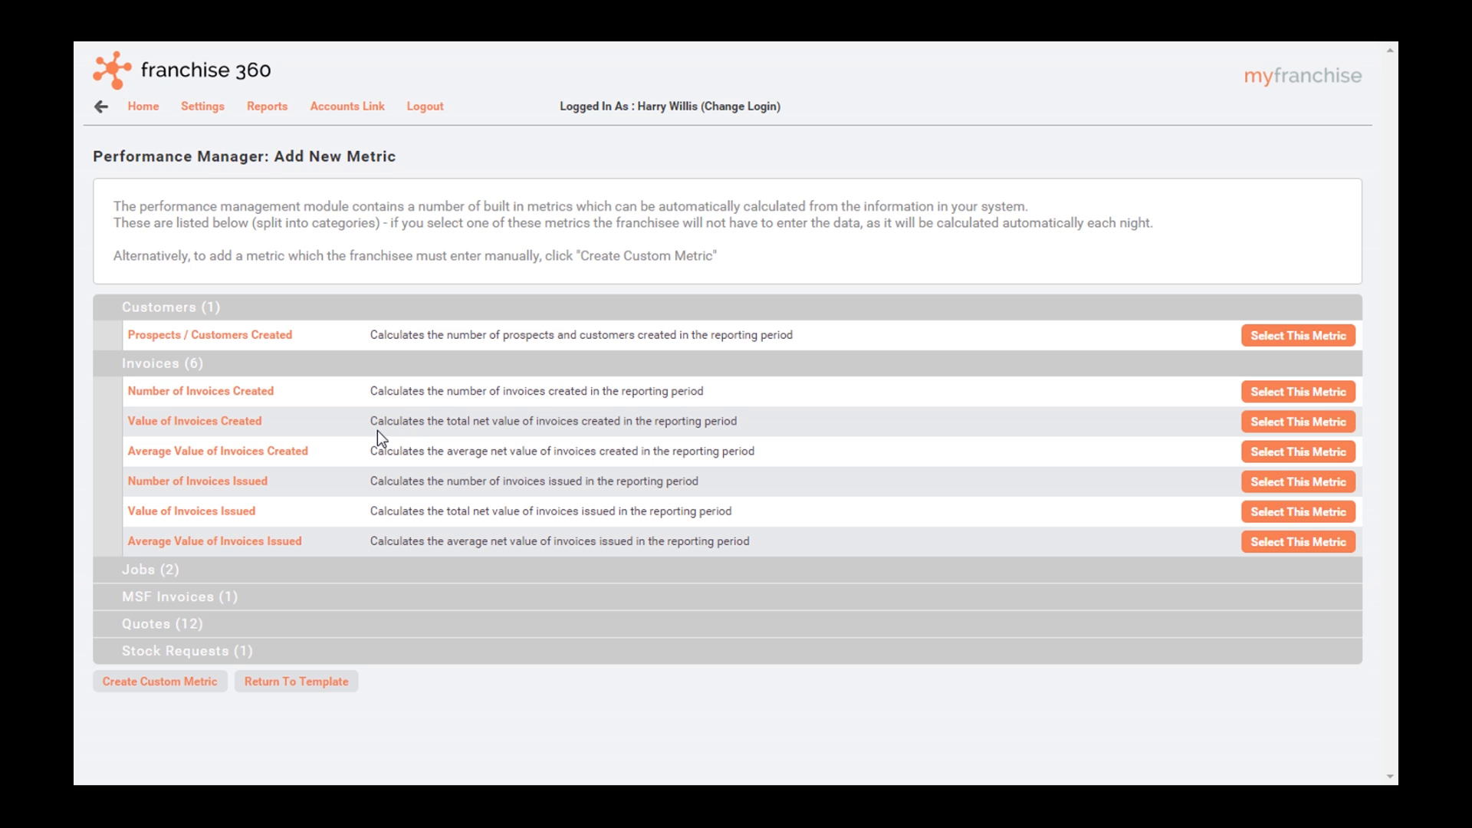
left_click(181, 690)
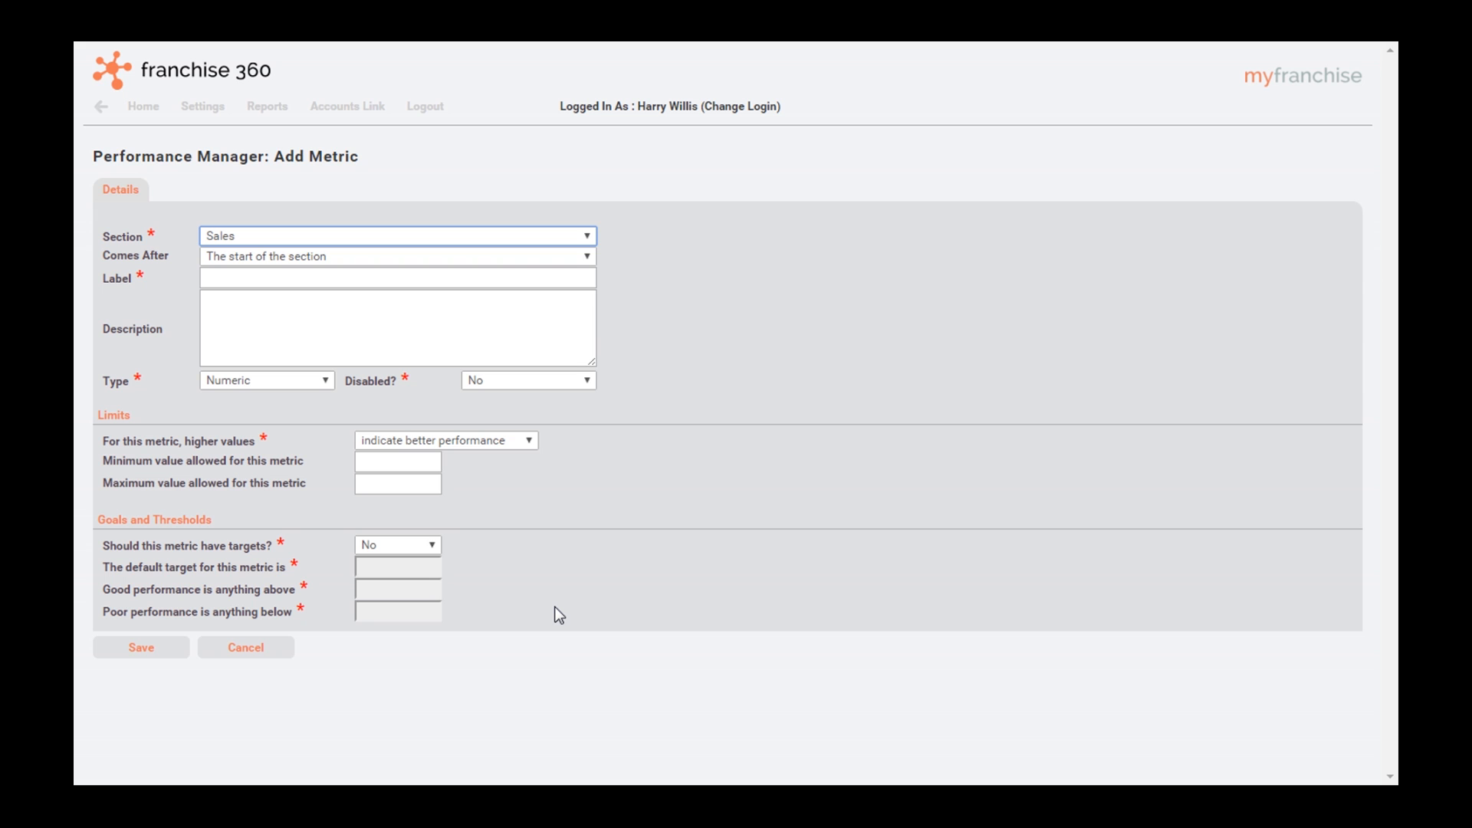
left_click(319, 347)
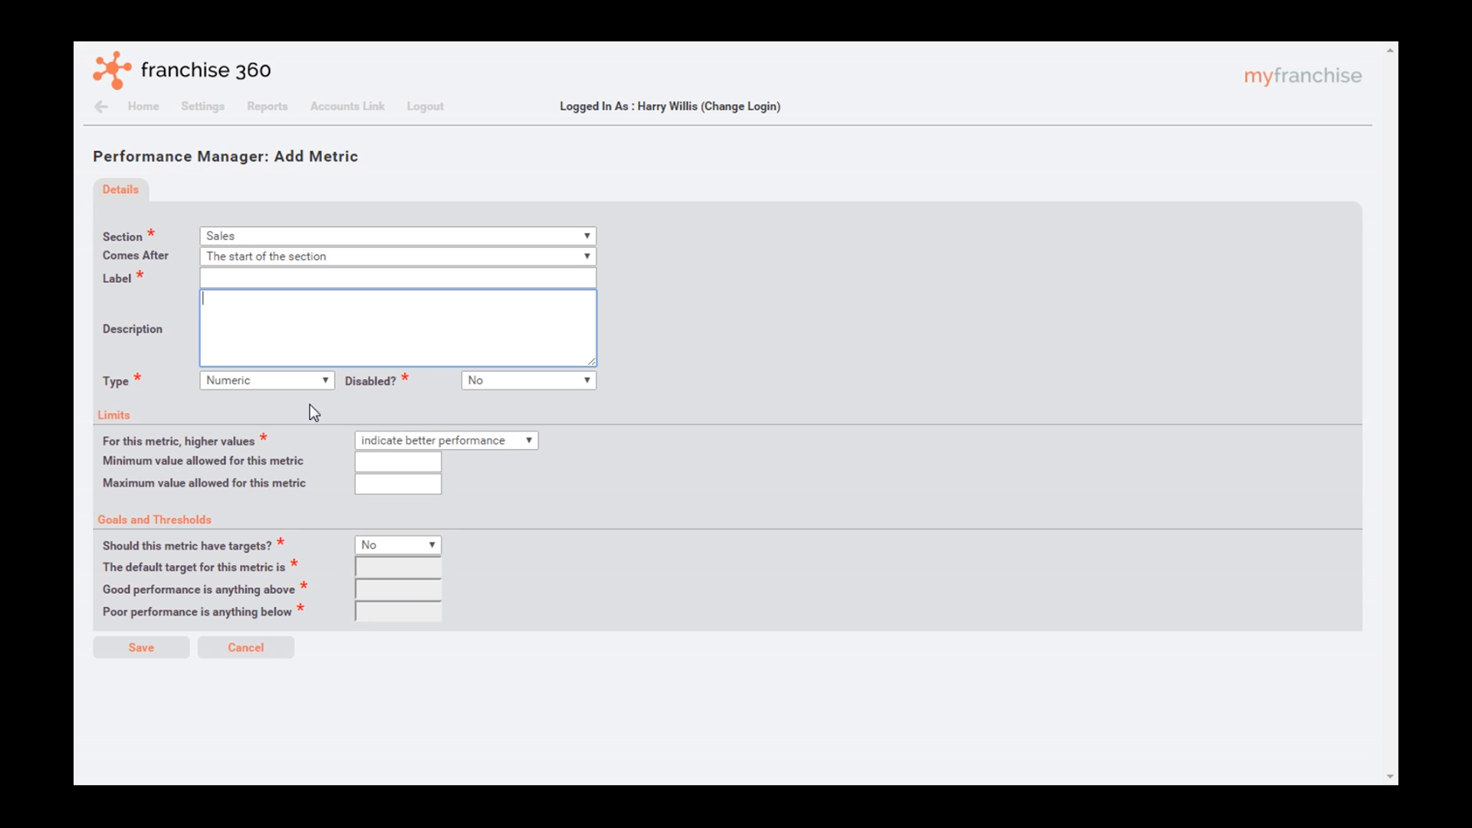
left_click(396, 466)
left_click(395, 489)
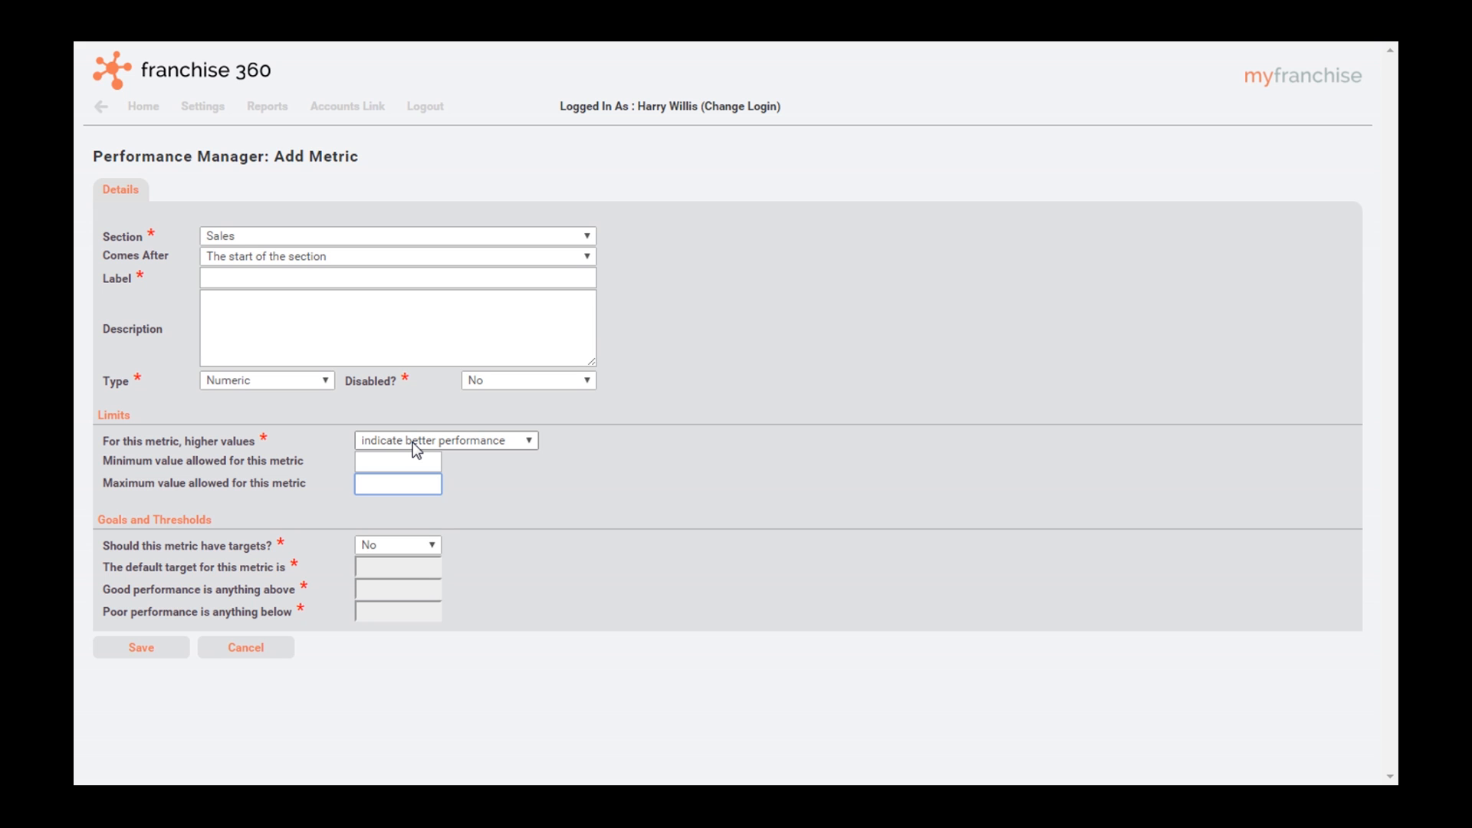
left_click(398, 548)
left_click(397, 566)
left_click(411, 546)
left_click(411, 577)
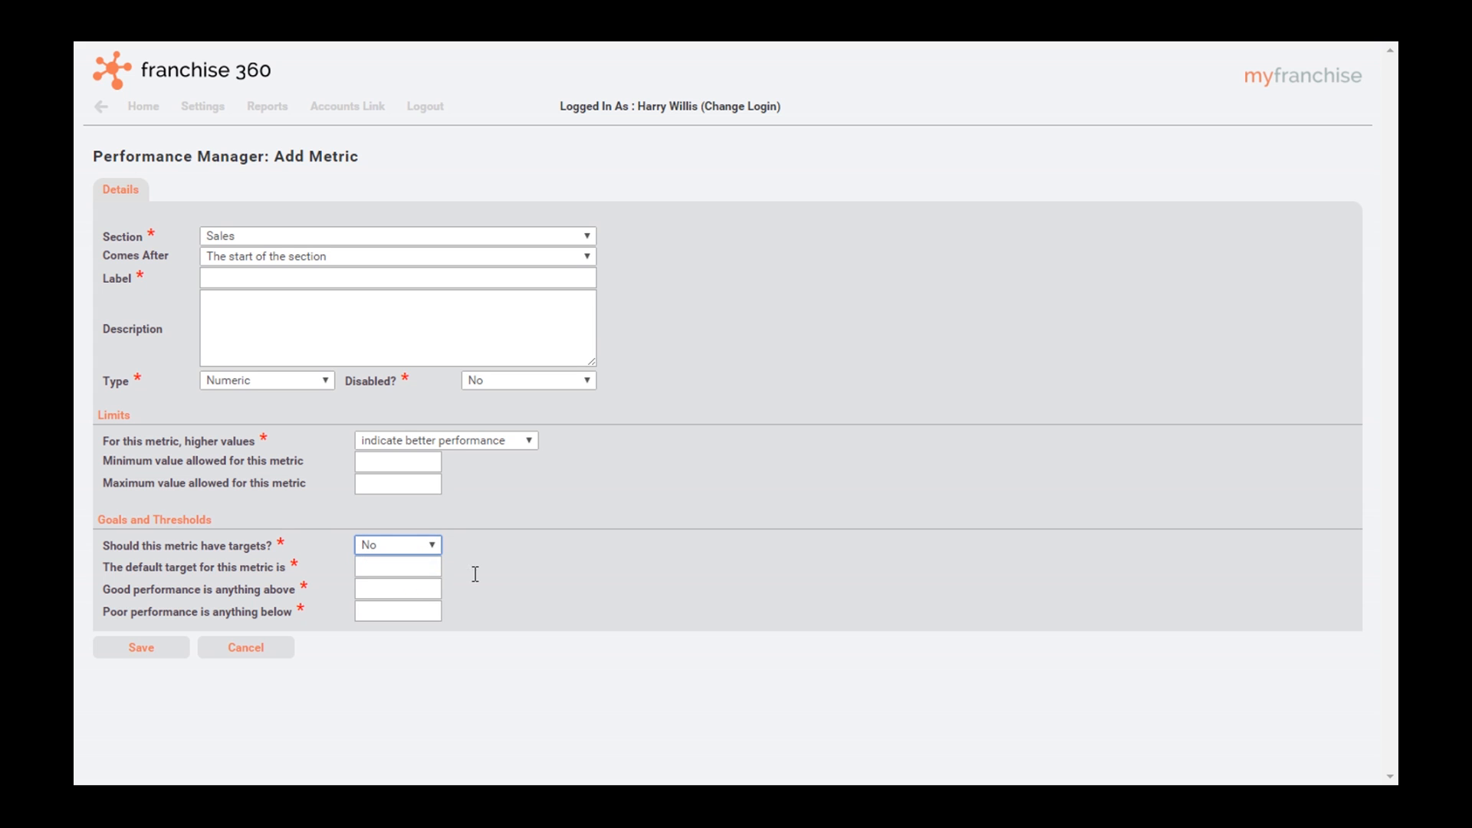
left_click(530, 563)
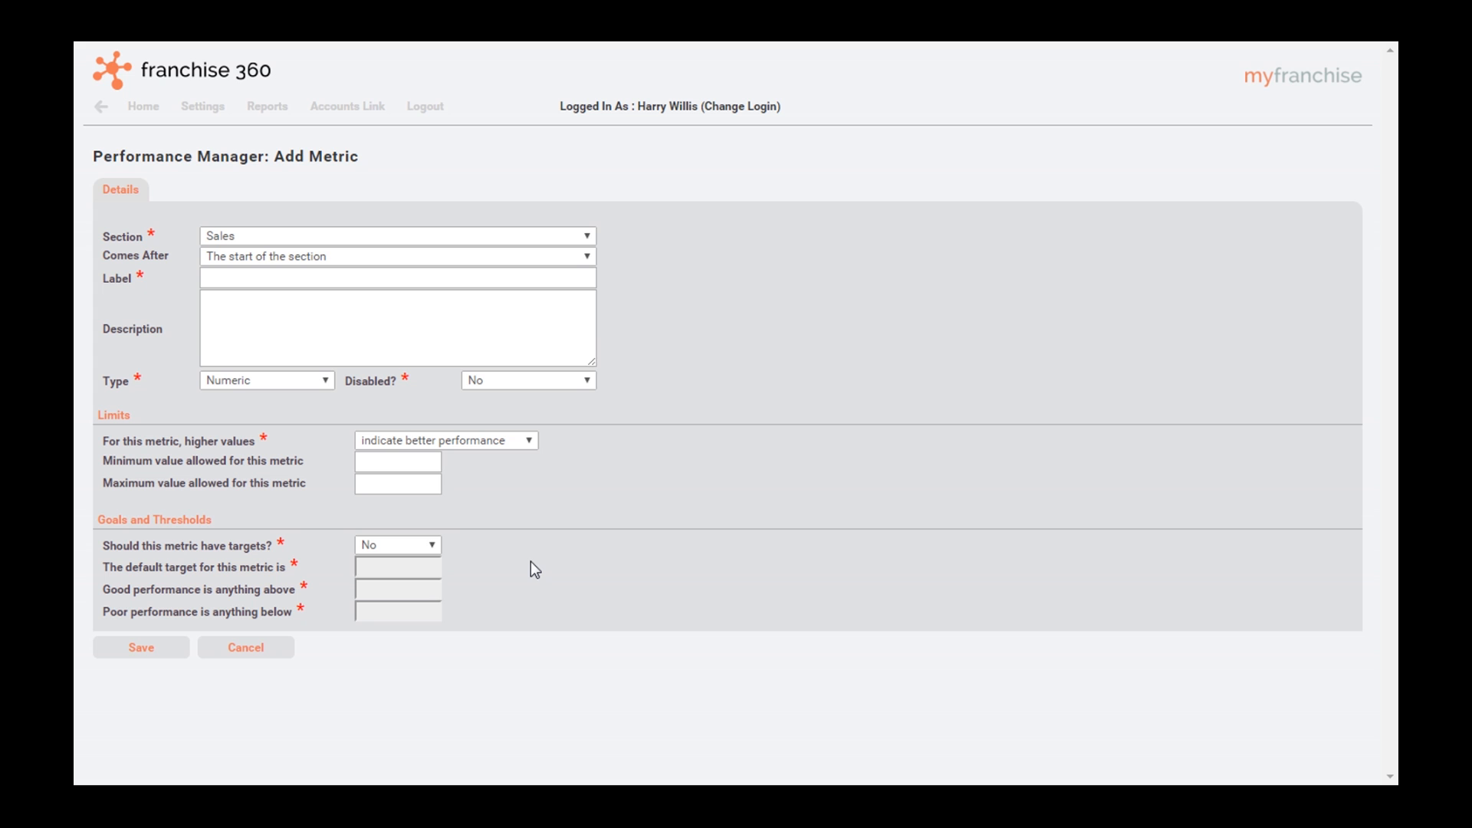
left_click(287, 647)
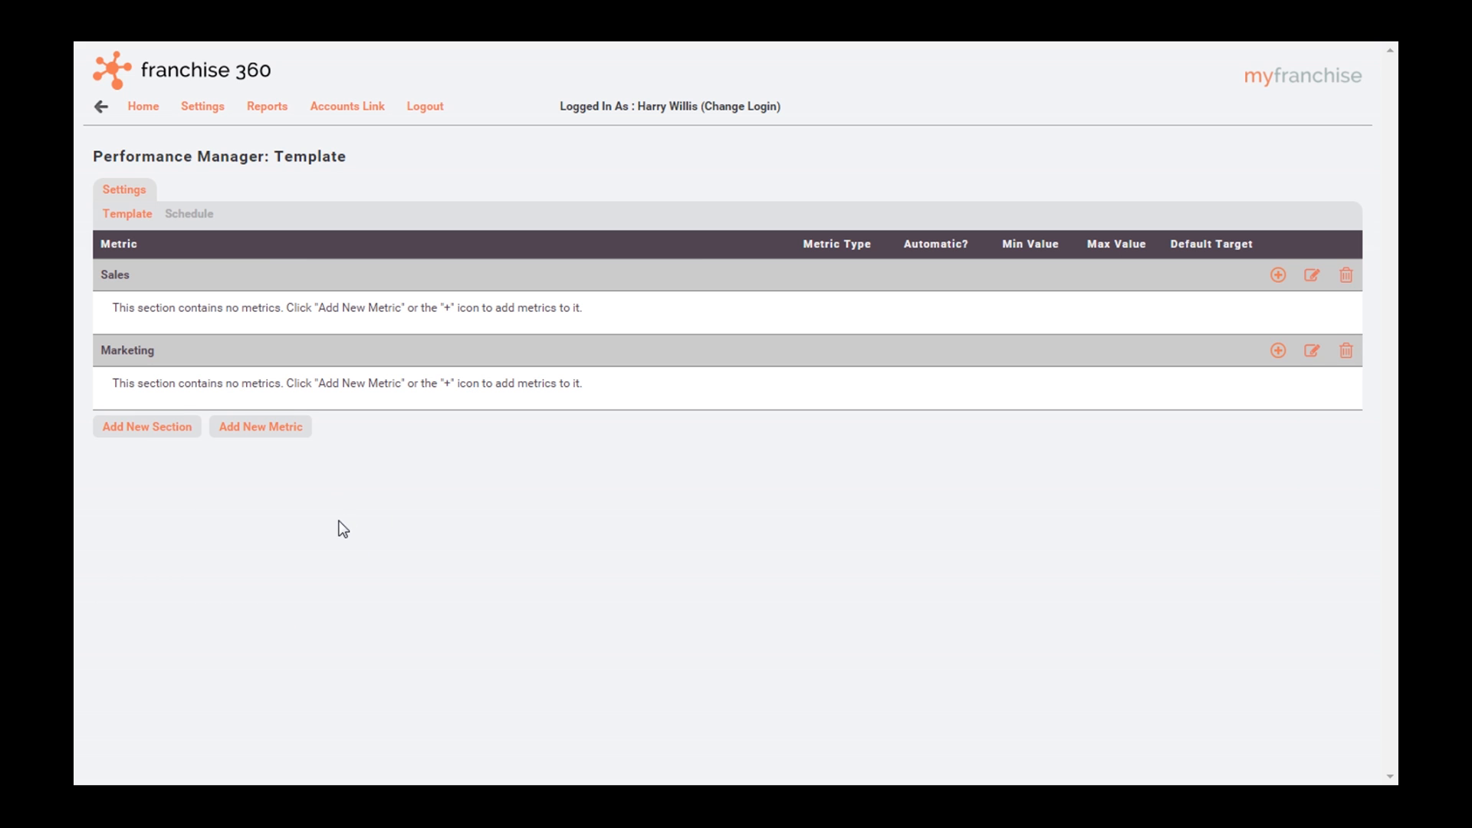
Add the built-in Number of Invoices Created metric to the Sales section
left_click(274, 428)
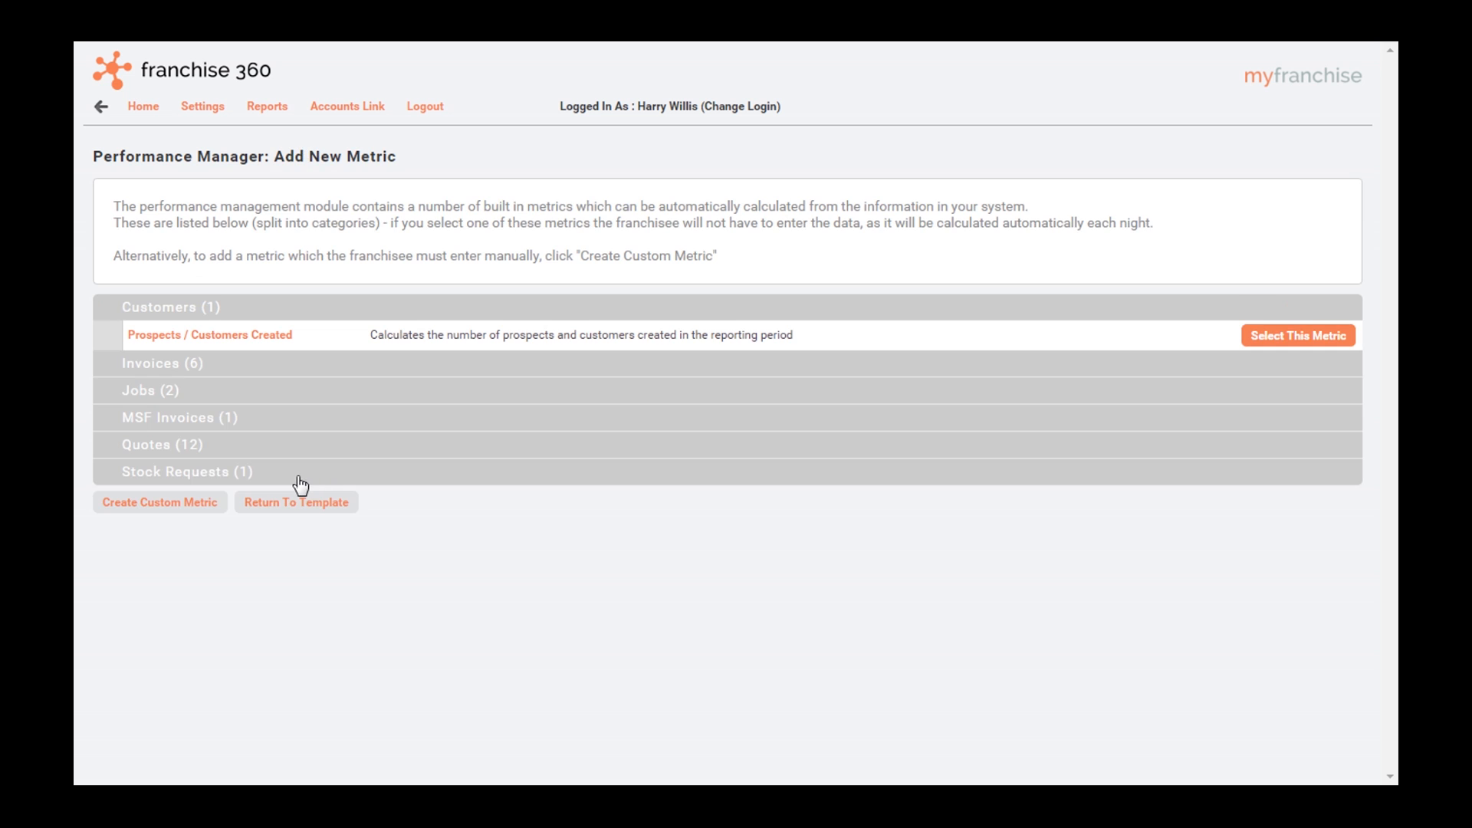
left_click(178, 372)
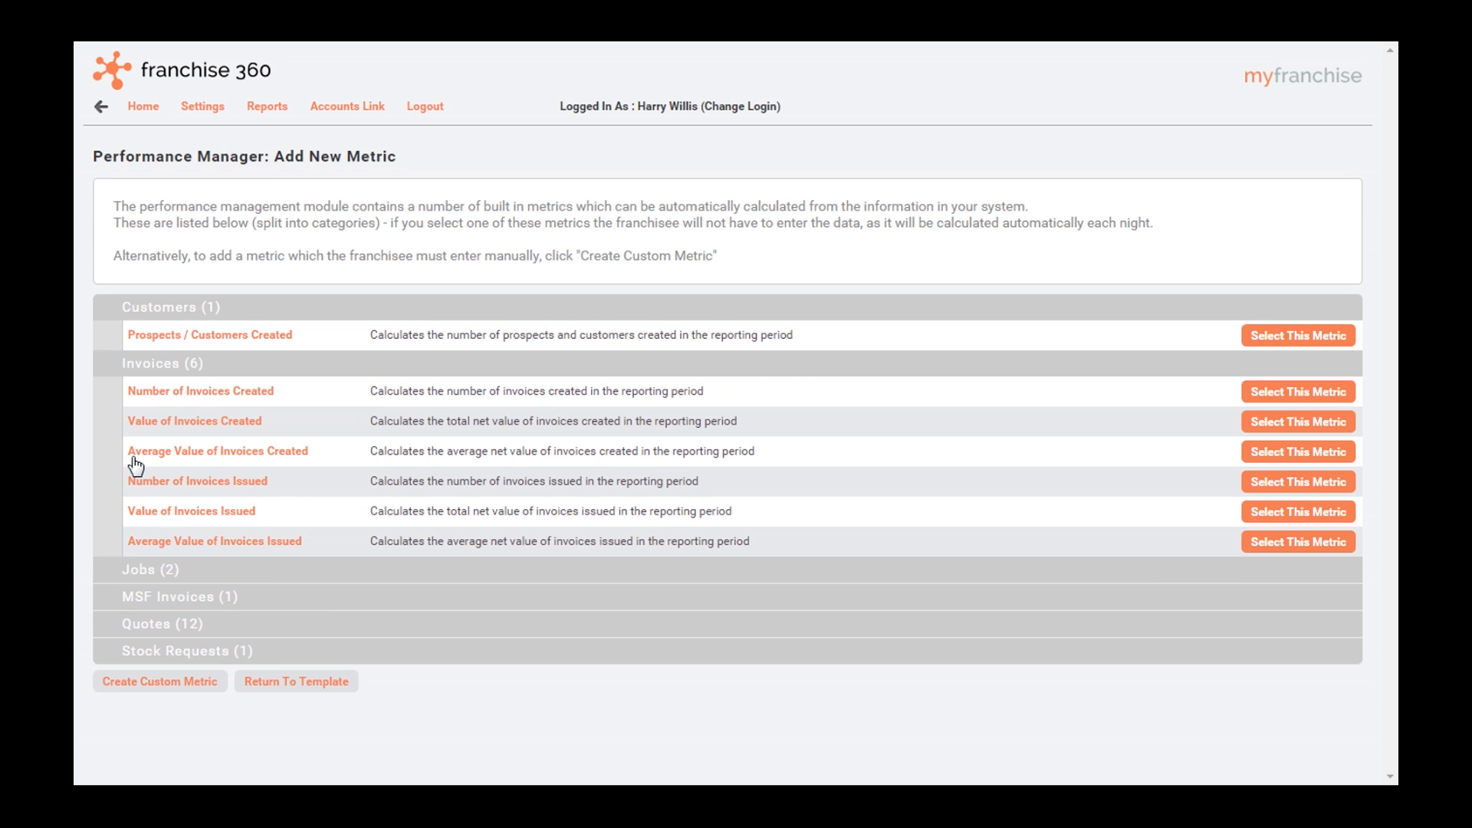
left_click(1281, 389)
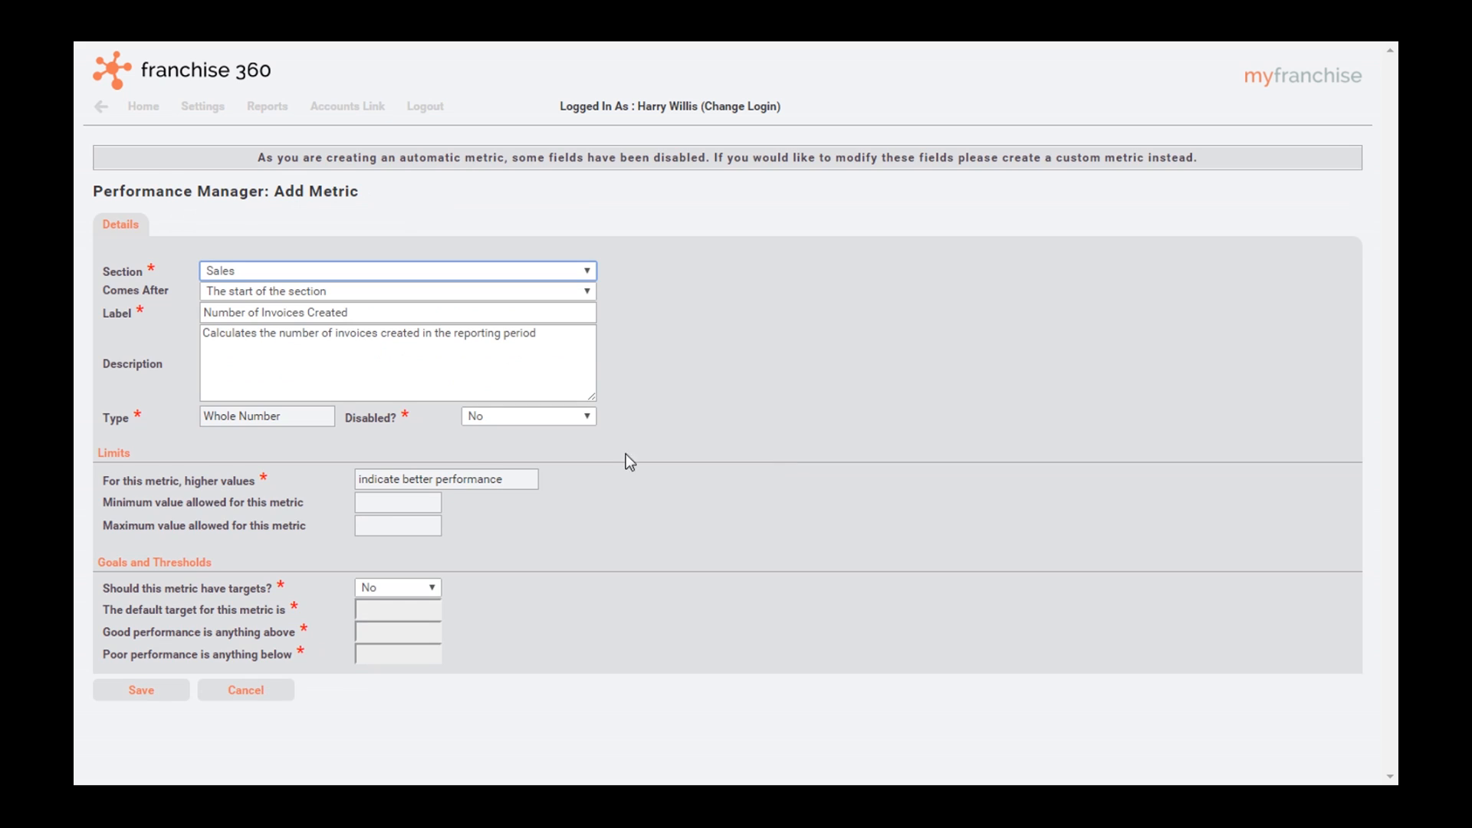
left_click(141, 690)
Add the built-in Value of Invoices Created metric to the Sales section
left_click(260, 440)
left_click(176, 371)
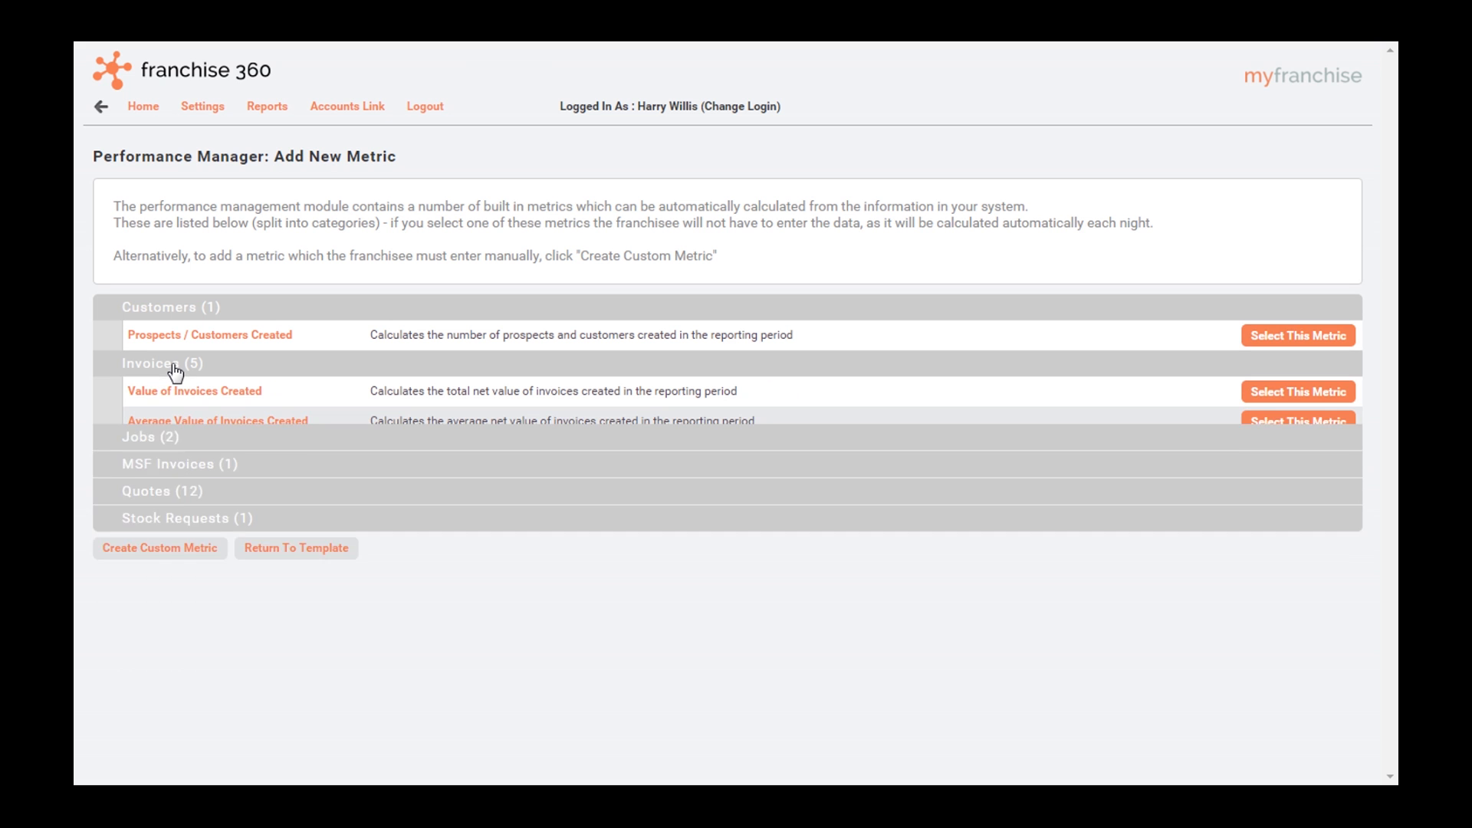
left_click(1277, 393)
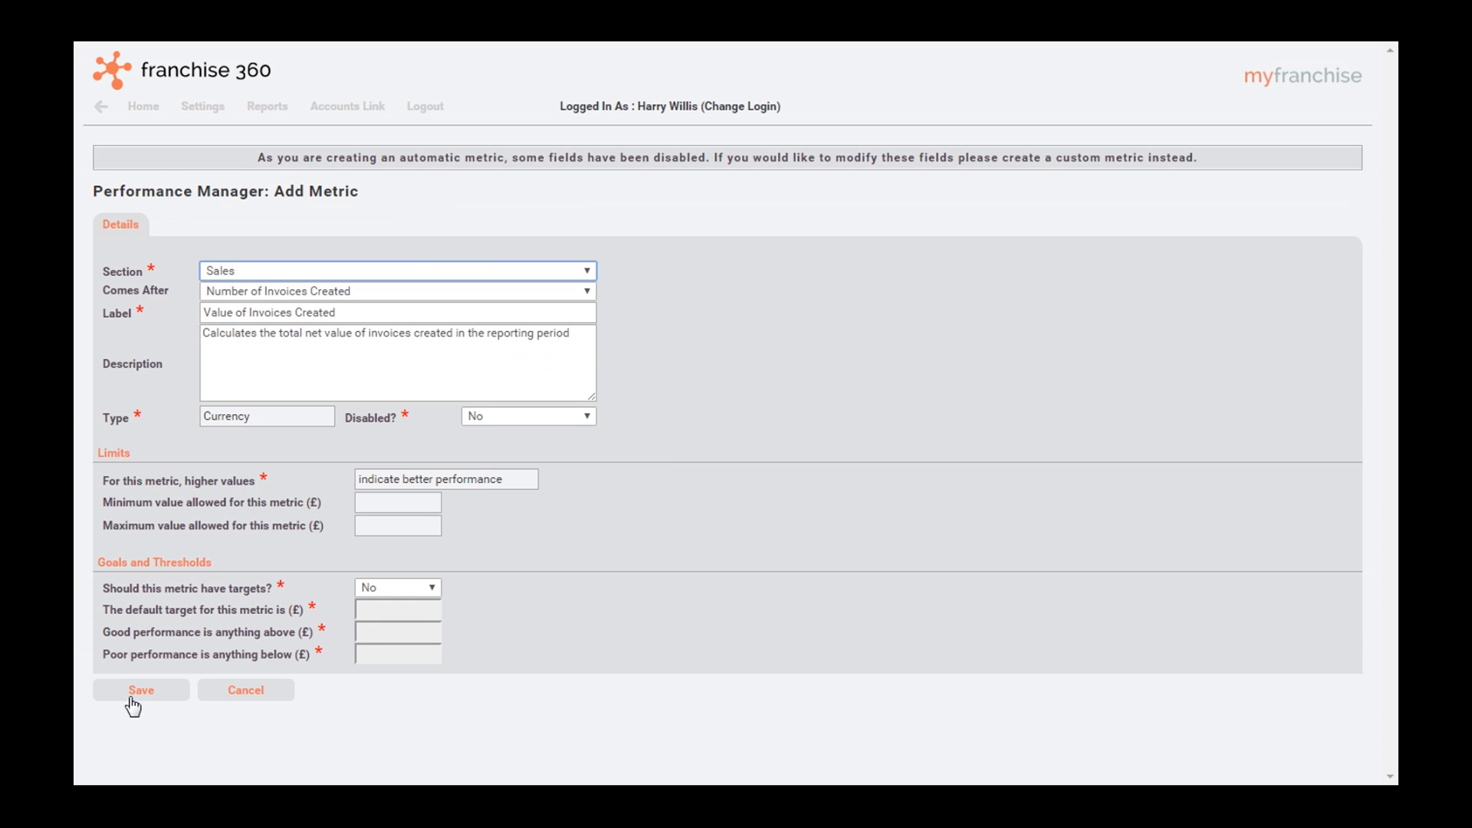
left_click(142, 694)
Add the built-in Average Value of Invoices Created metric to the Sales section
left_click(253, 473)
left_click(184, 372)
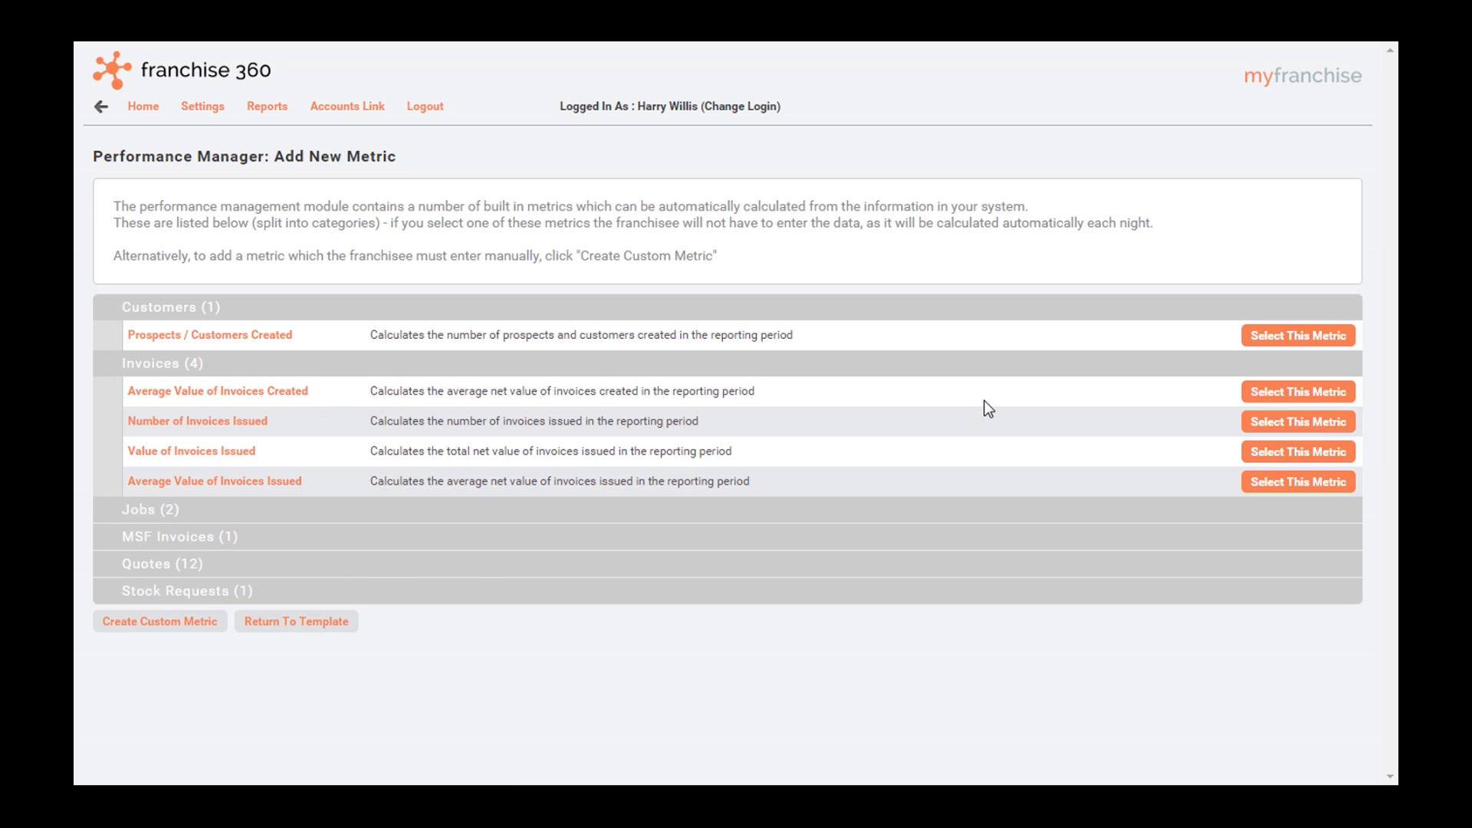
left_click(1277, 393)
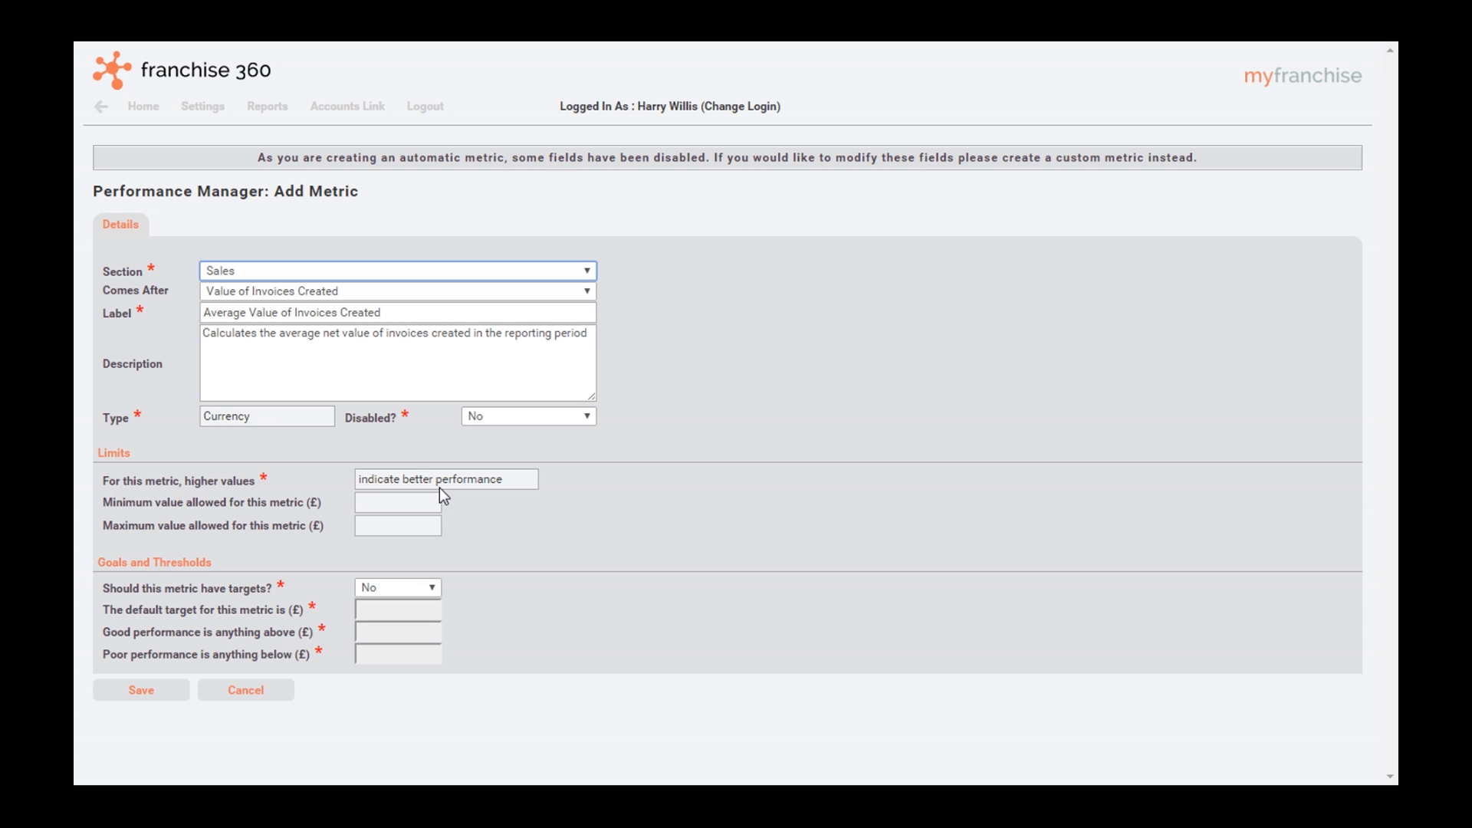
left_click(146, 693)
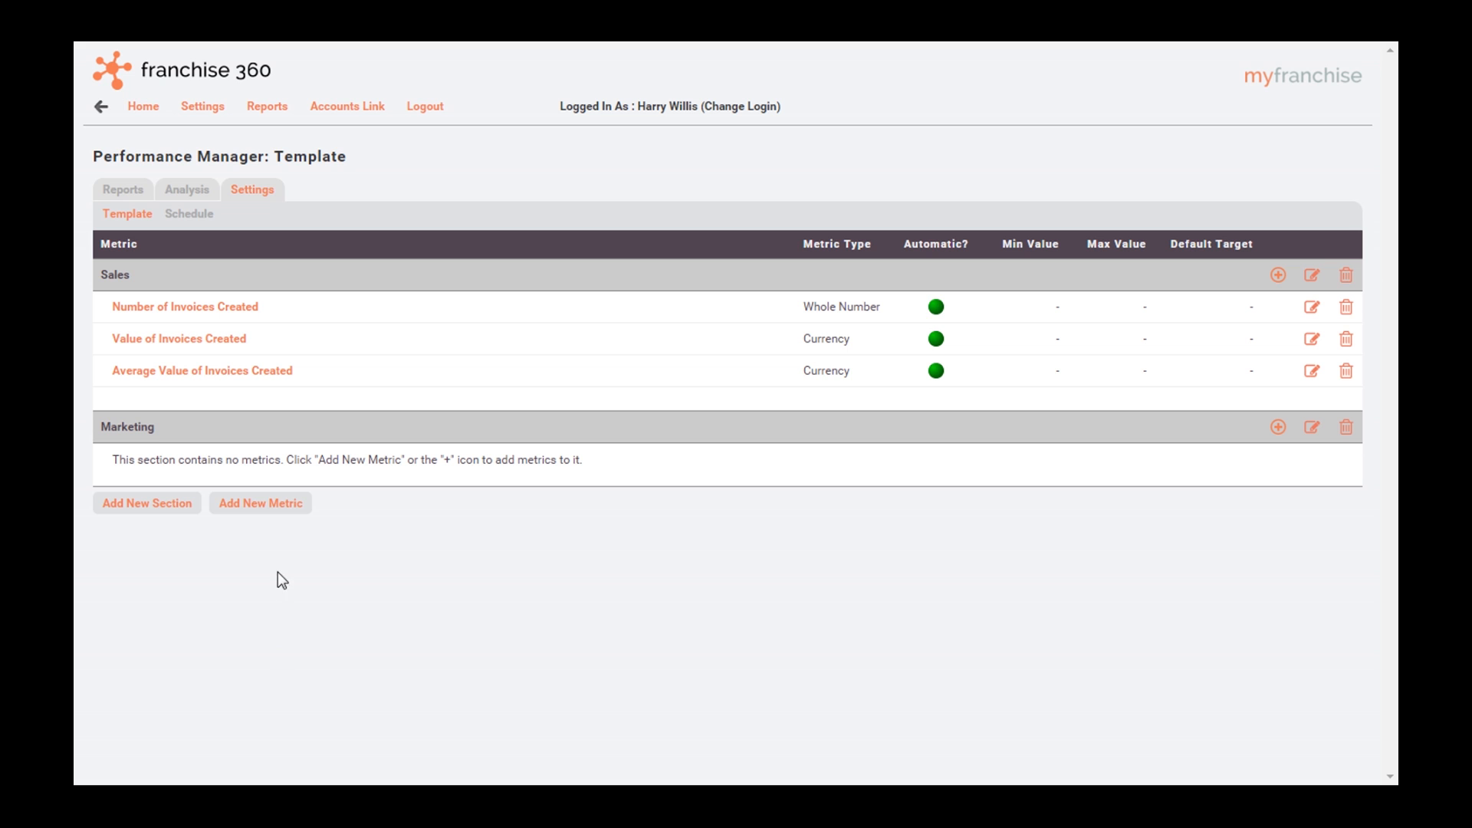
Start a custom metric at the start of the Marketing section, labelled "Number of tweets sent"
left_click(260, 507)
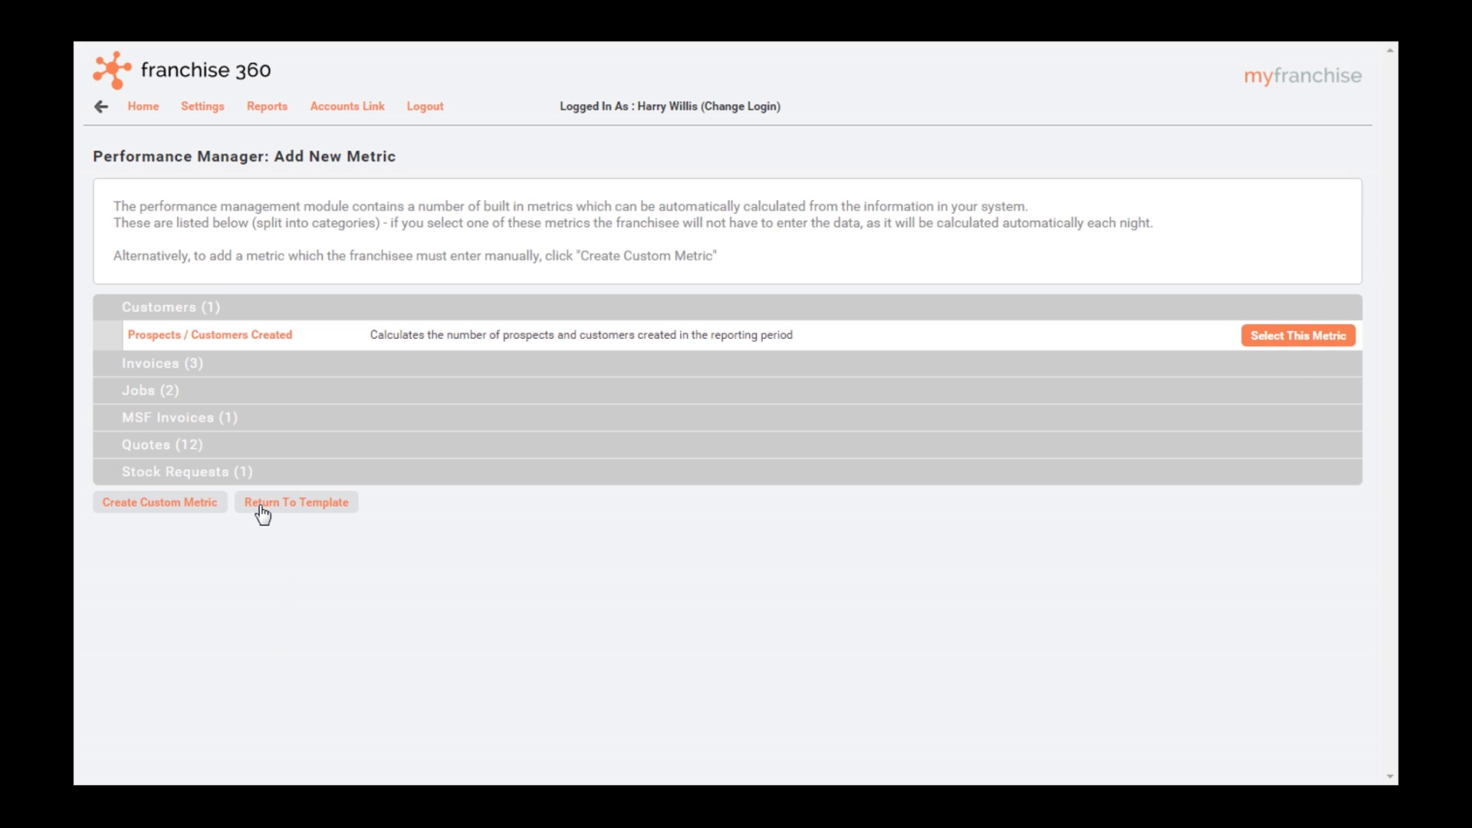
left_click(165, 506)
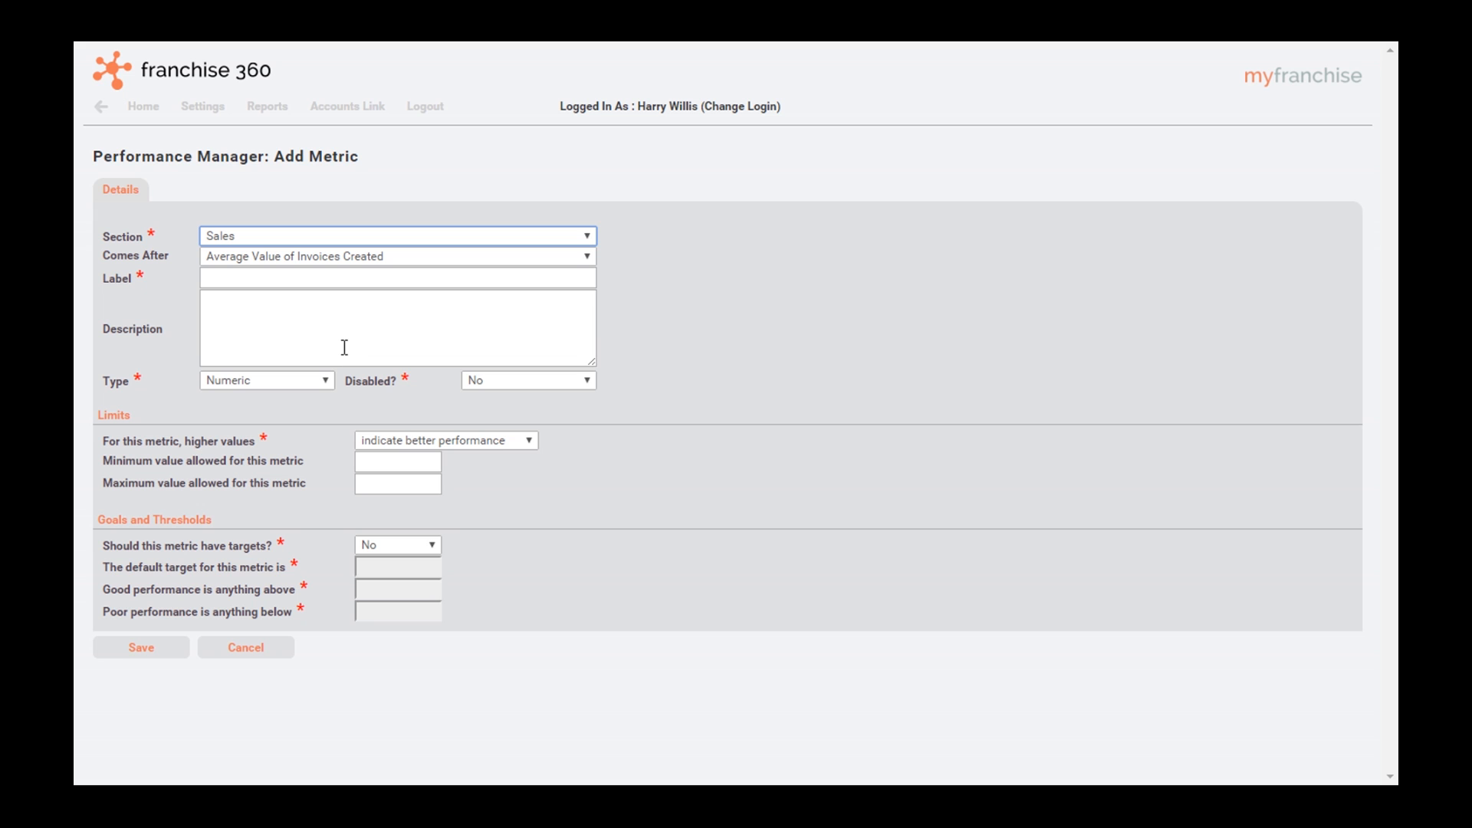
left_click(577, 236)
left_click(337, 259)
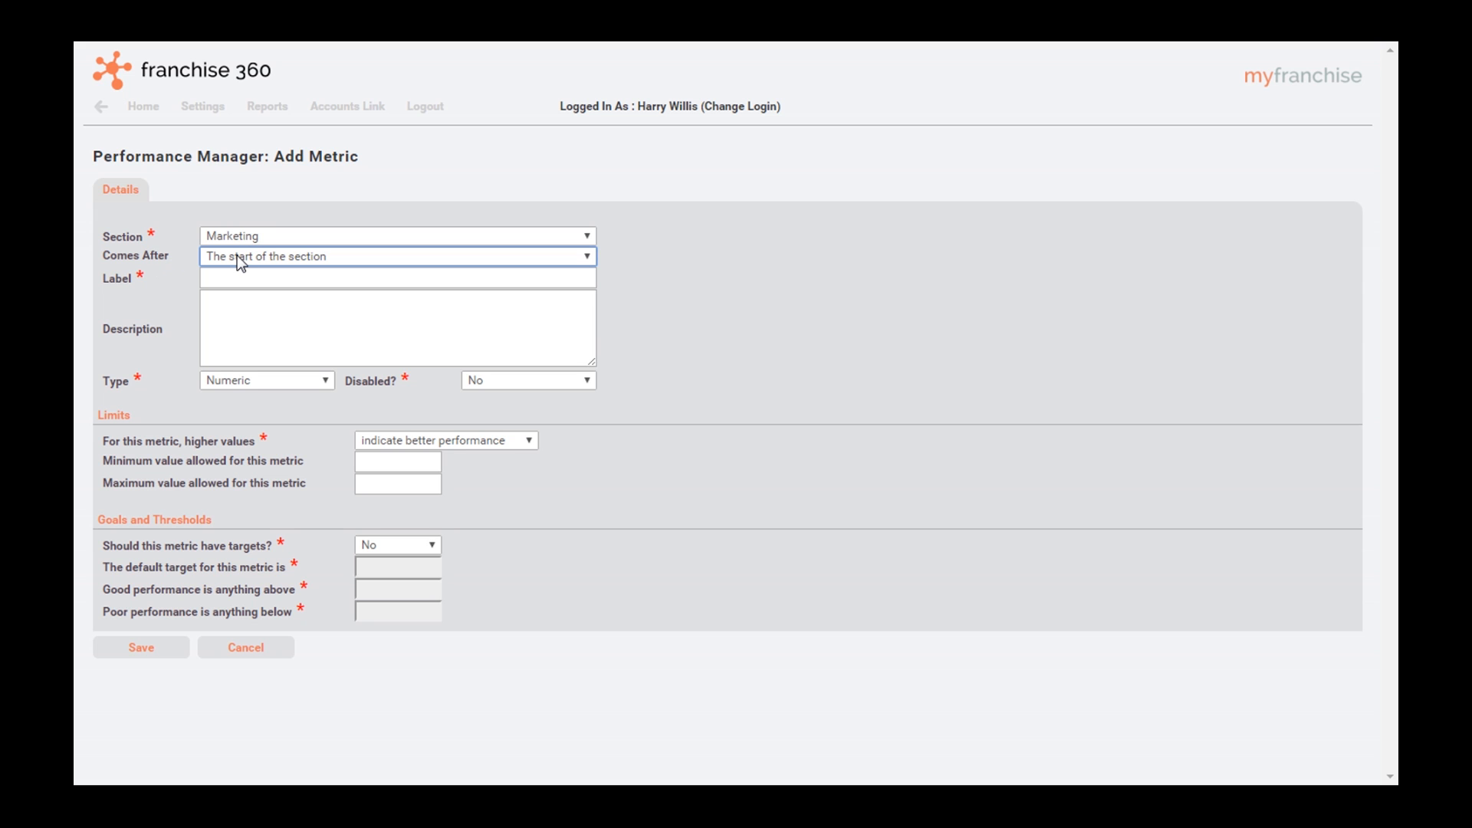
left_click(286, 256)
left_click(284, 274)
left_click(287, 285)
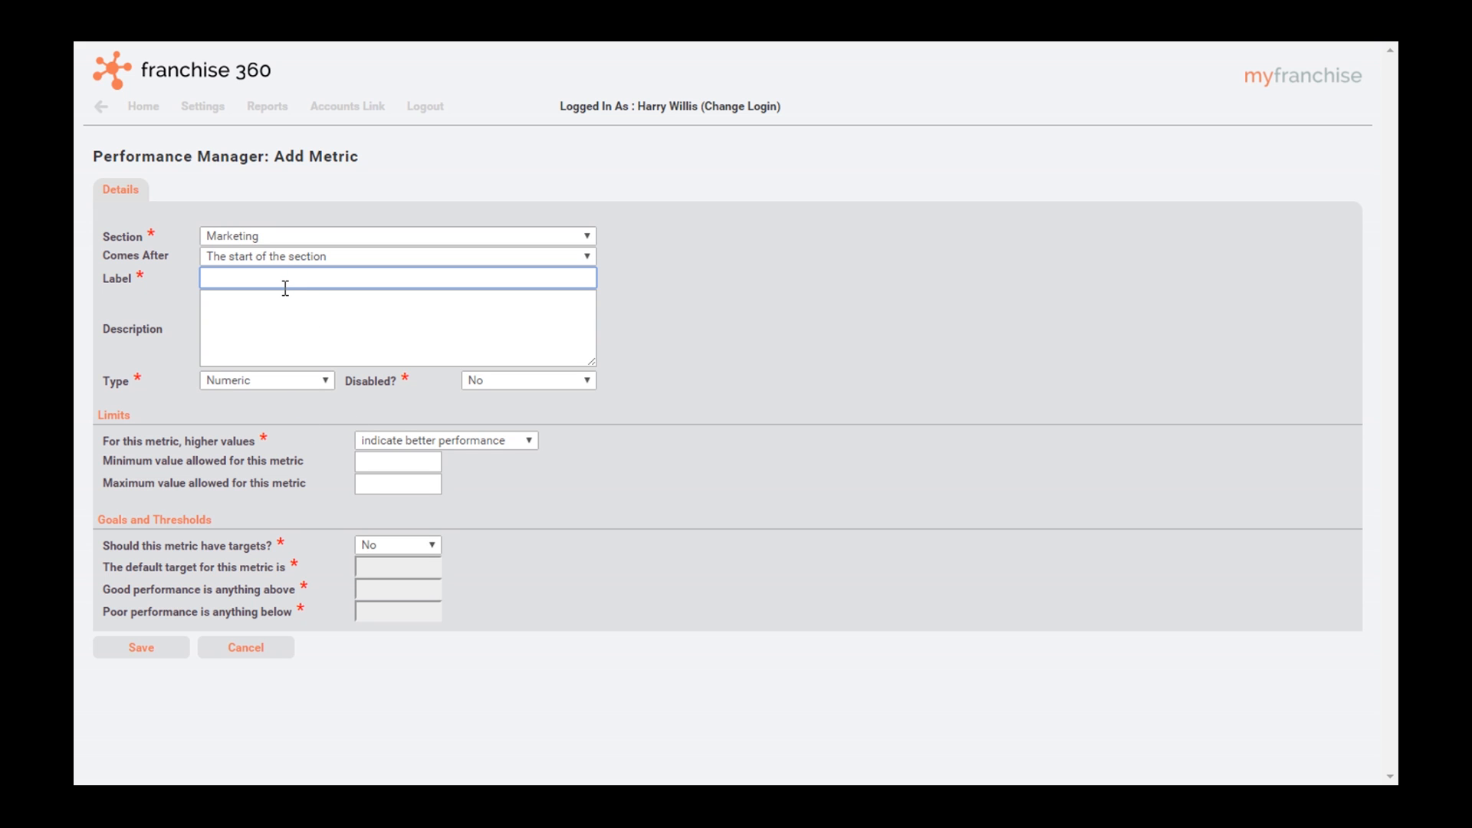
type("Number of tweets sent")
Describe the tweets metric as "The number of tweets created on your twitter feed in the given period"
left_click(294, 305)
type("Th")
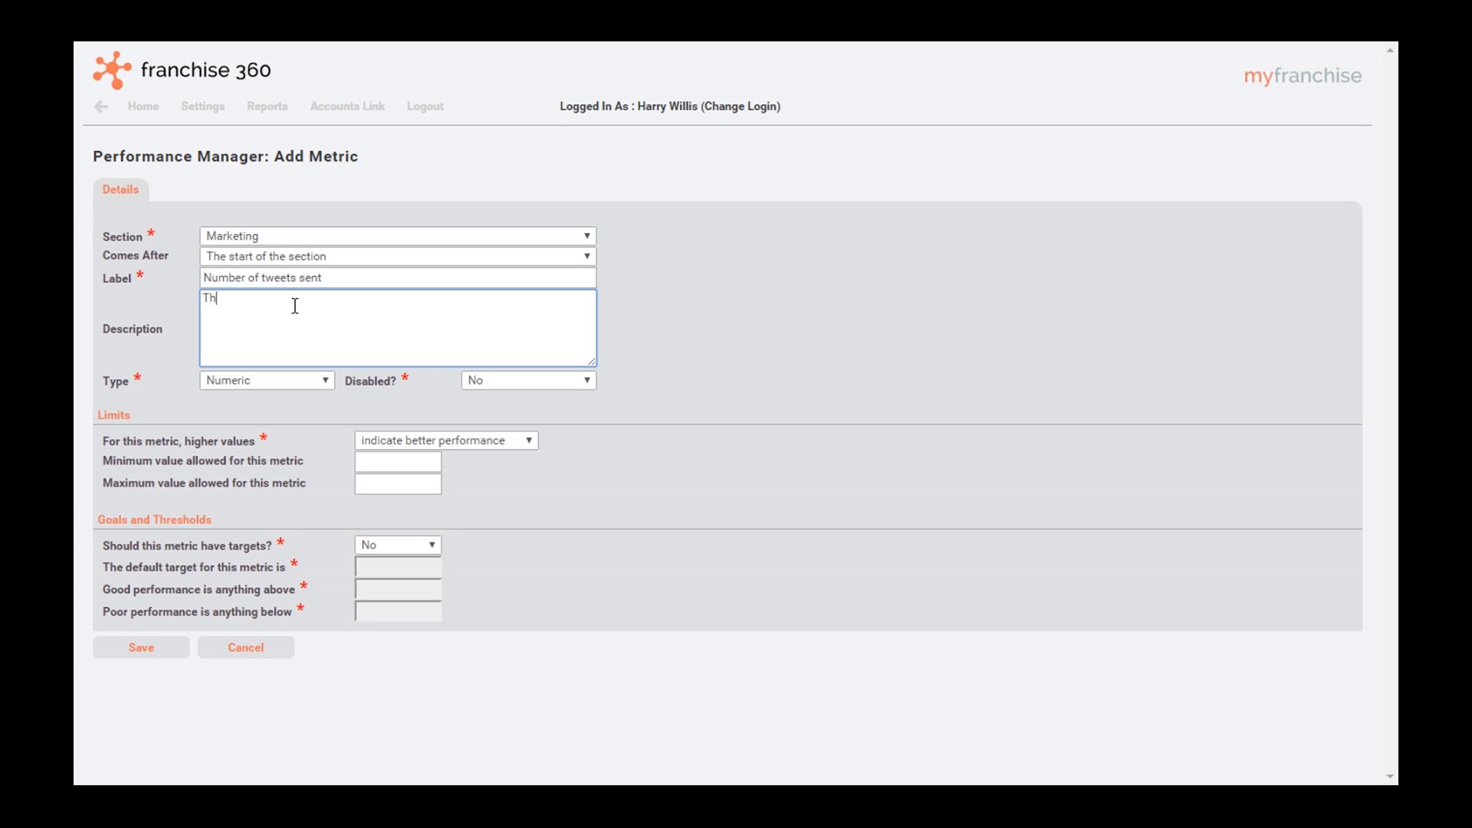
type("e number of tweets created on your twitter feed")
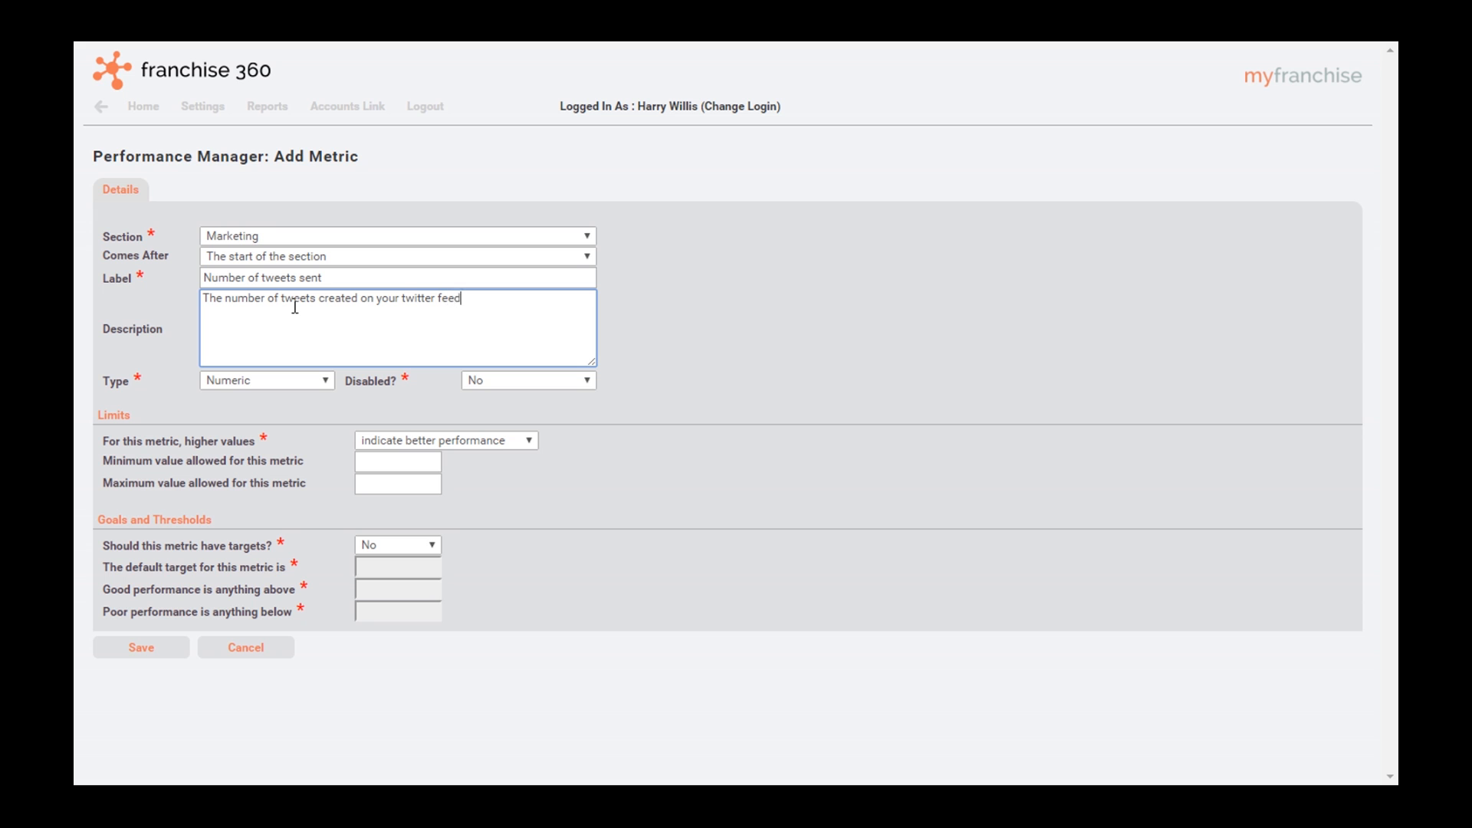
type(" in the given period")
Set the tweets metric's type to Whole Number and save the metric
left_click(320, 382)
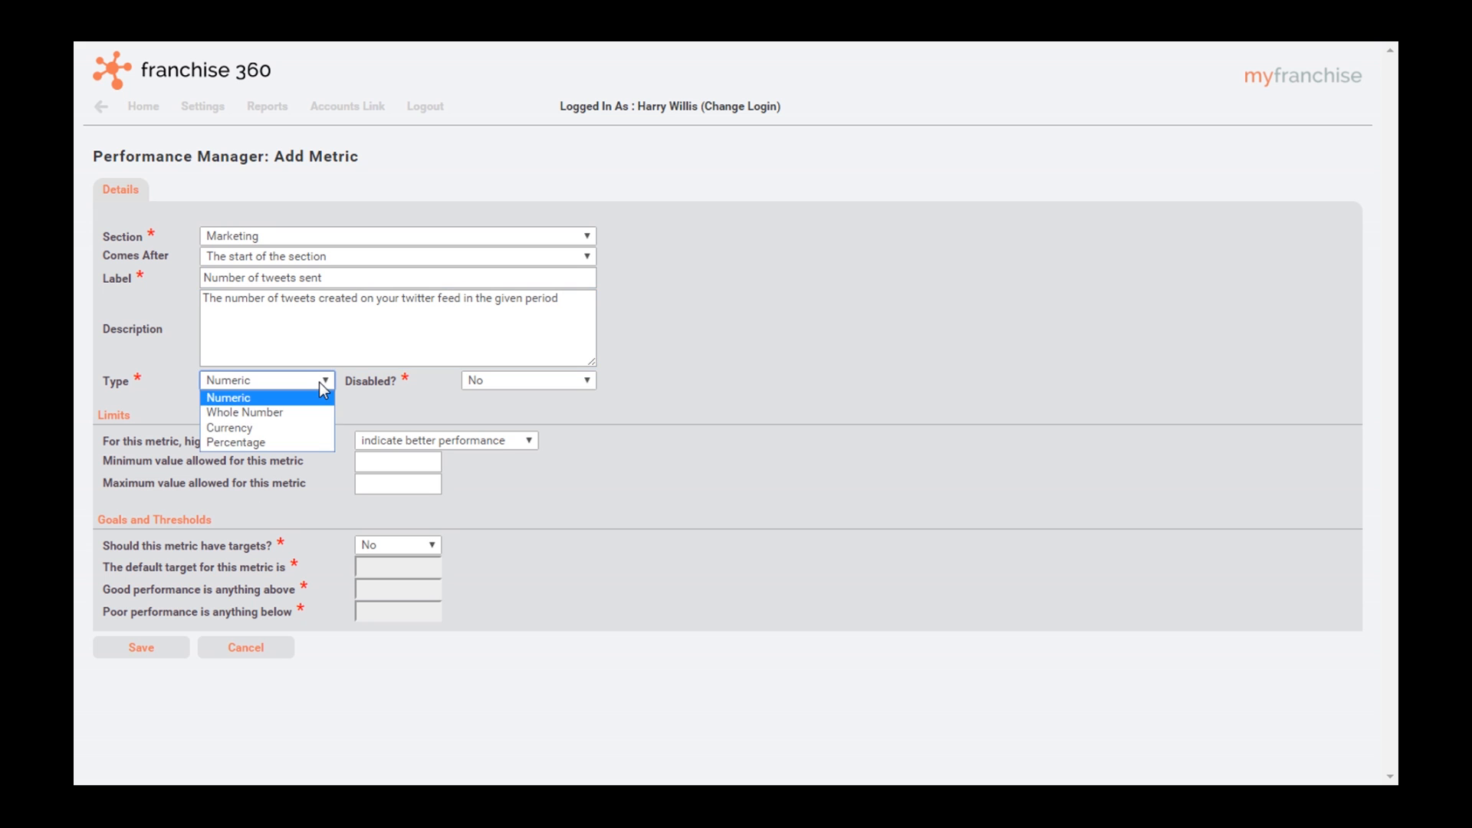
left_click(294, 415)
key("Tab")
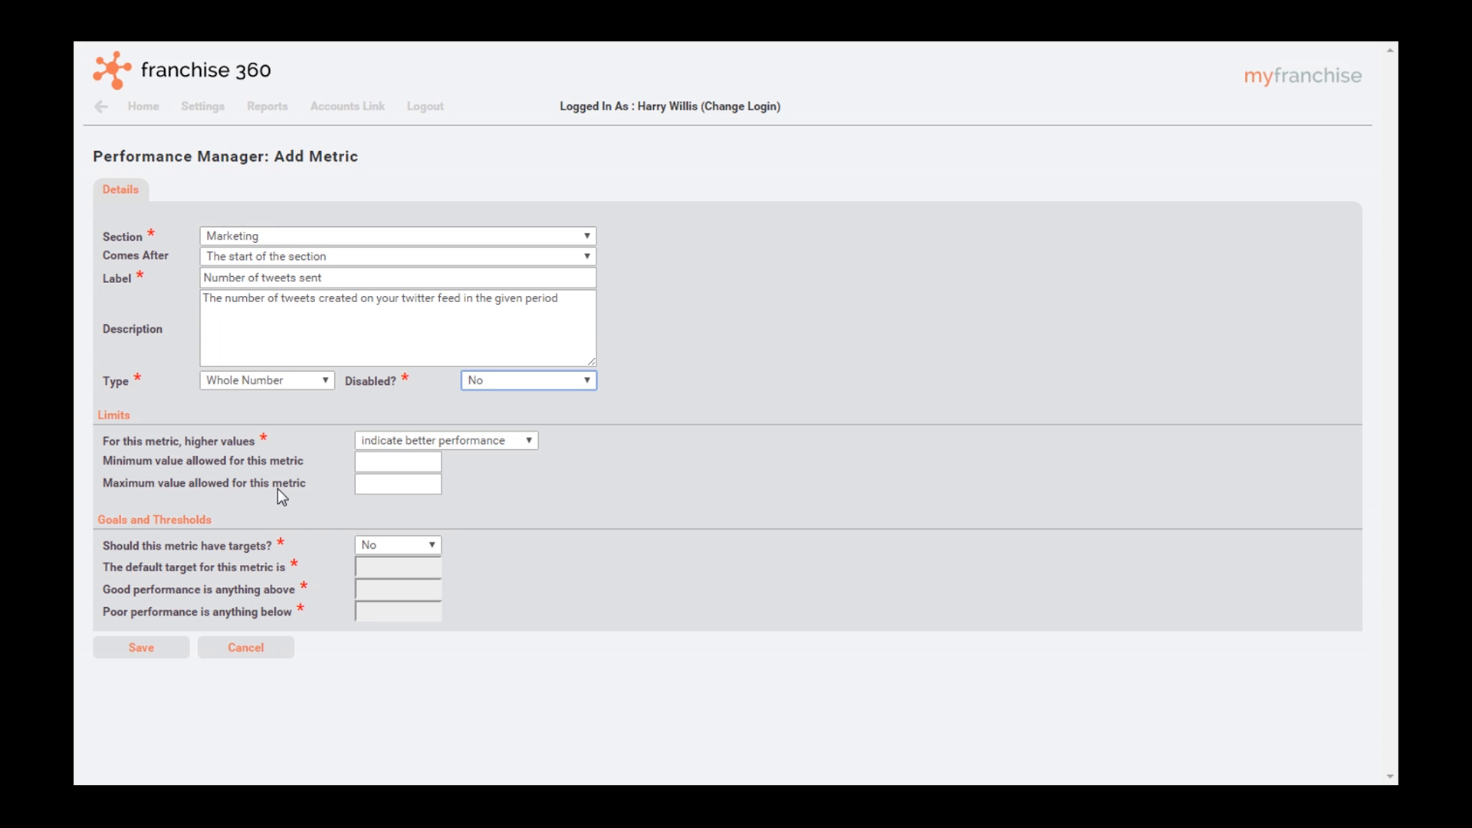
left_click(153, 652)
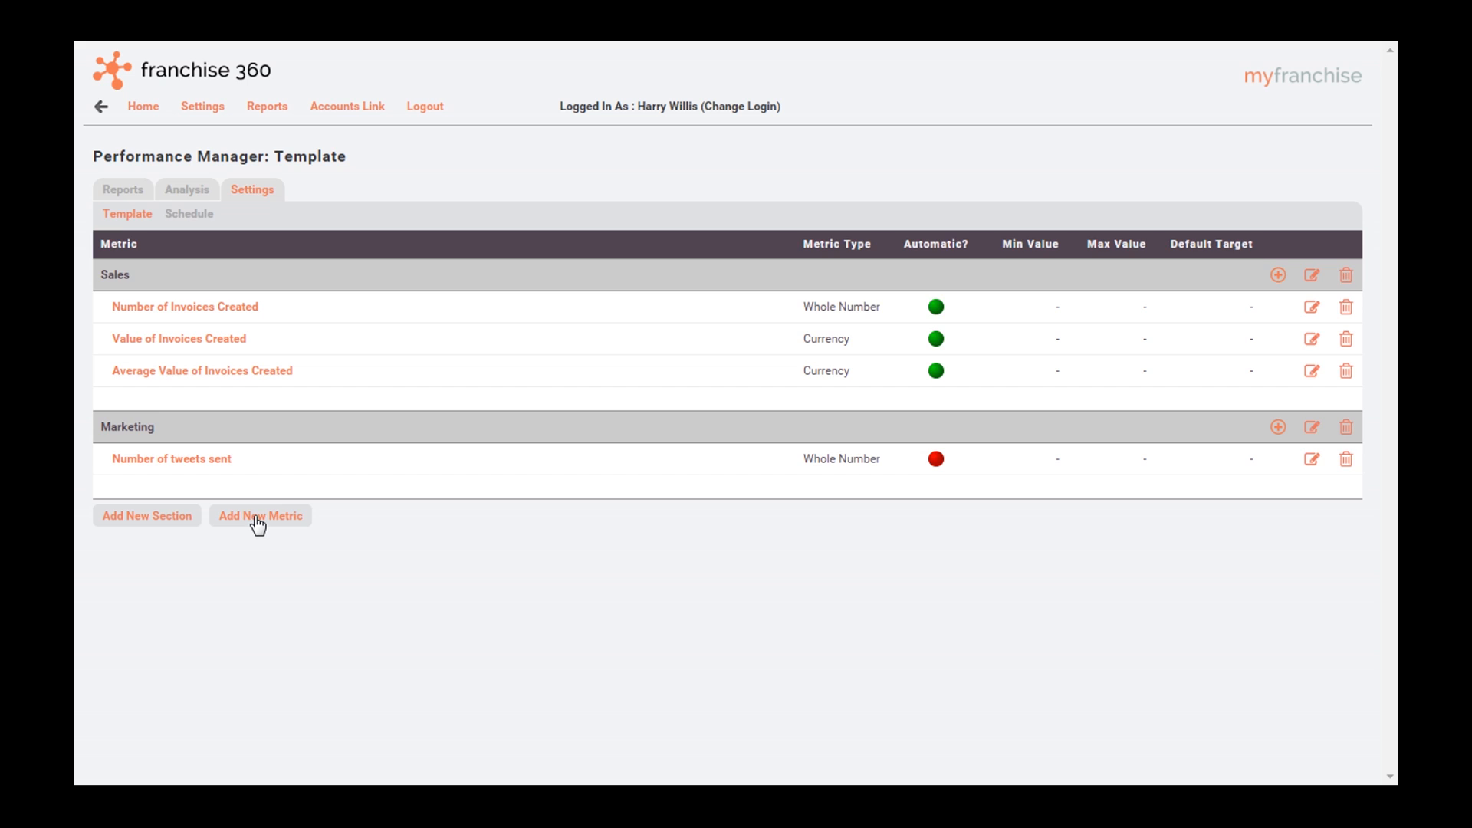
Start another custom metric in the Marketing section, labelled "Number of facebook posts"
left_click(256, 527)
left_click(164, 504)
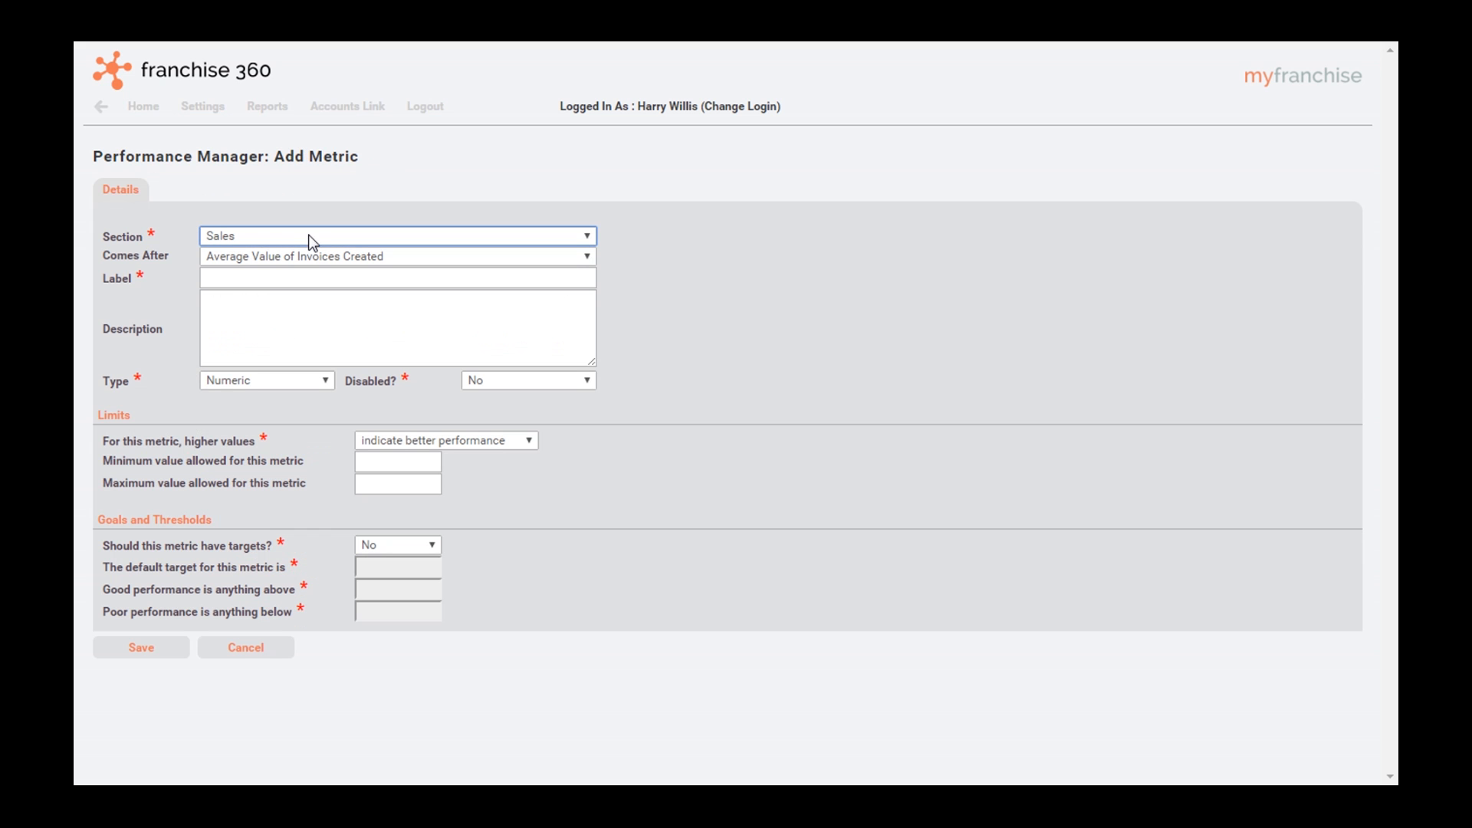
left_click(336, 231)
left_click(324, 271)
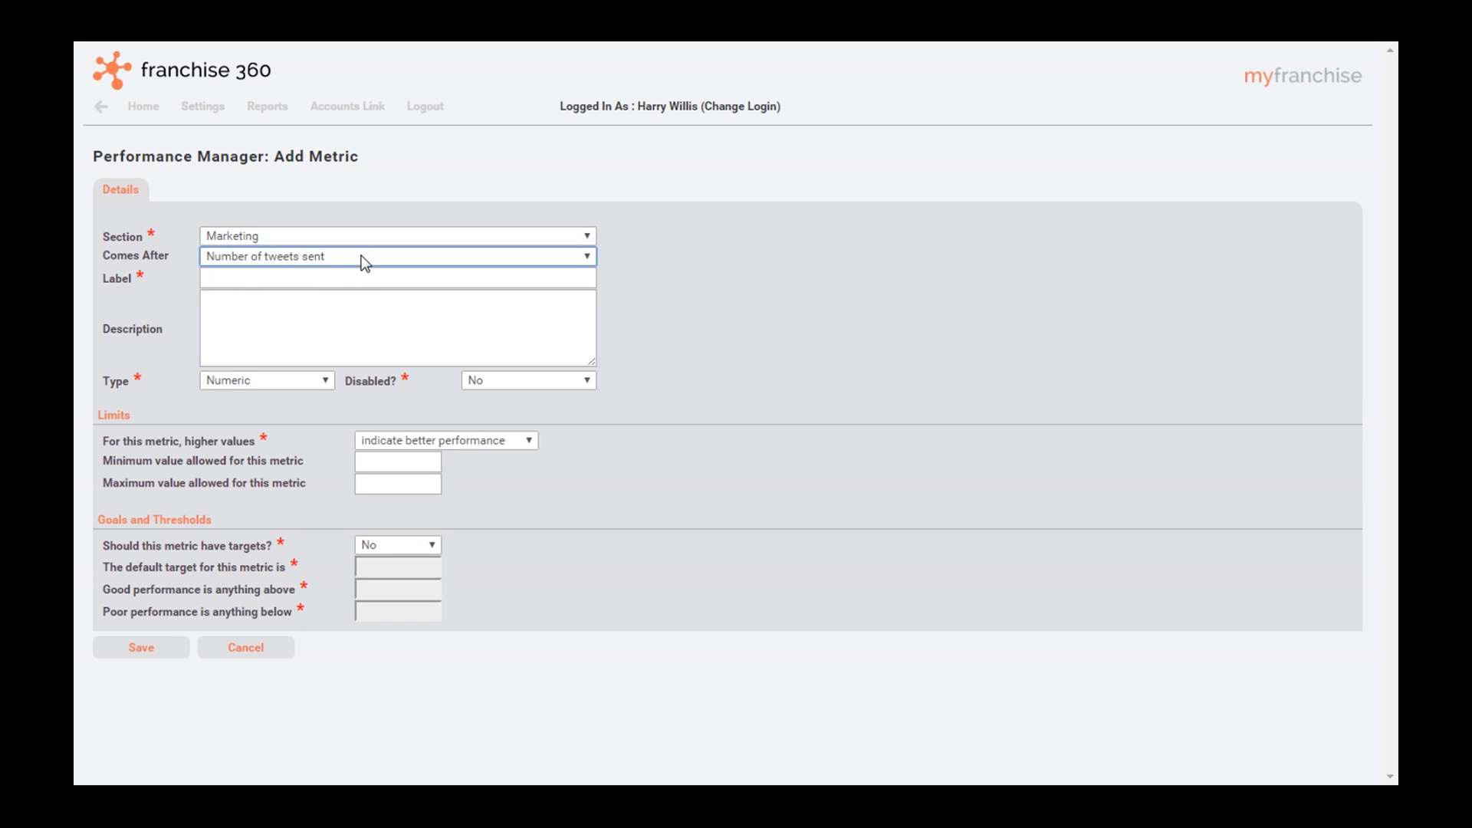
left_click(267, 279)
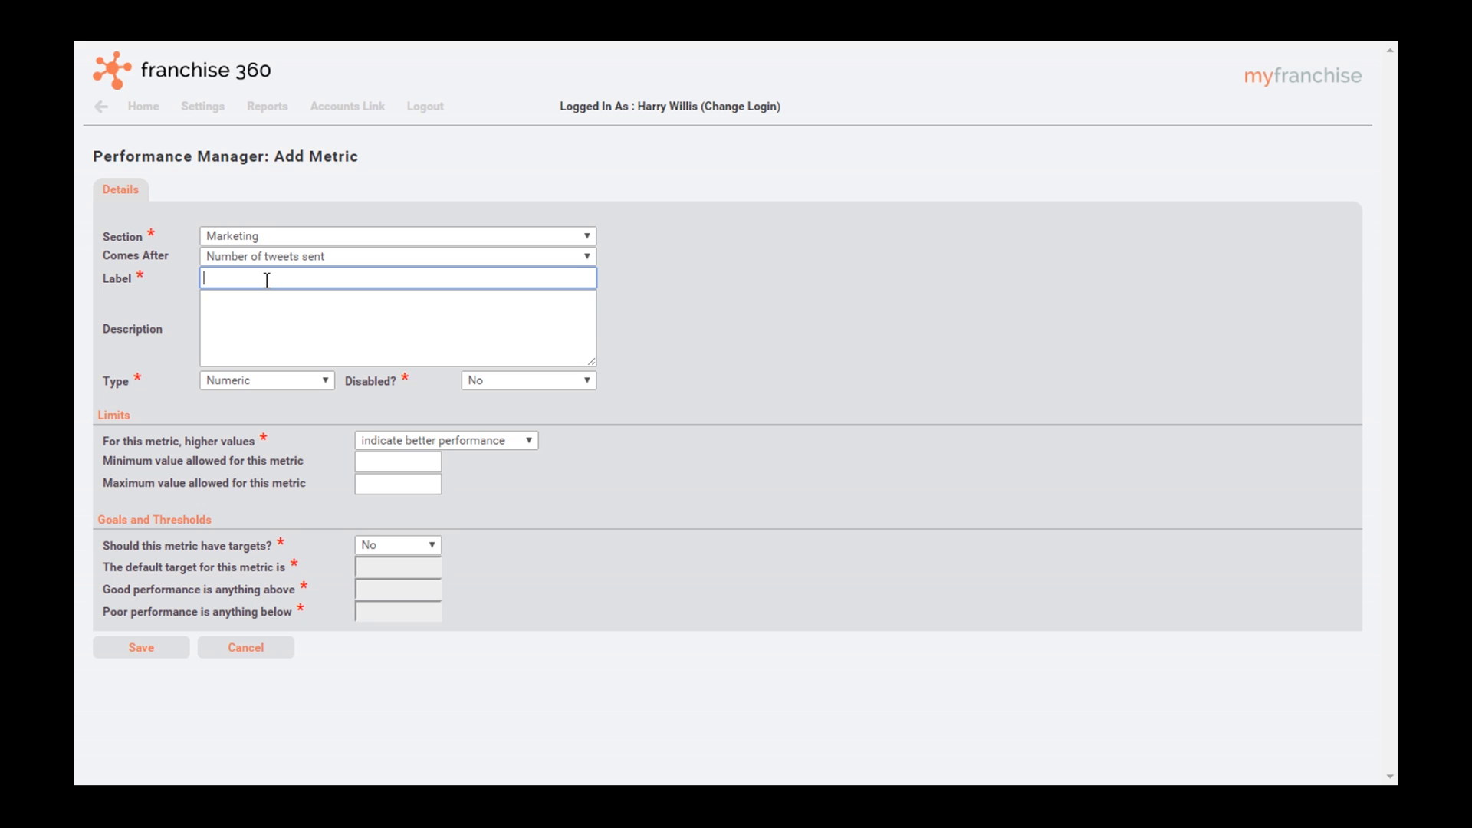
type("Nunmb")
key("BackSpace")
key("BackSpace")
type("mber")
key("BackSpace")
key("BackSpace")
key("BackSpace")
key("BackSpace")
key("BackSpace")
key("BackSpace")
type("mber of facebook posts")
Describe the Facebook metric as "The number of posts made on facebook in the given period"
key("Tab")
type("The numebr")
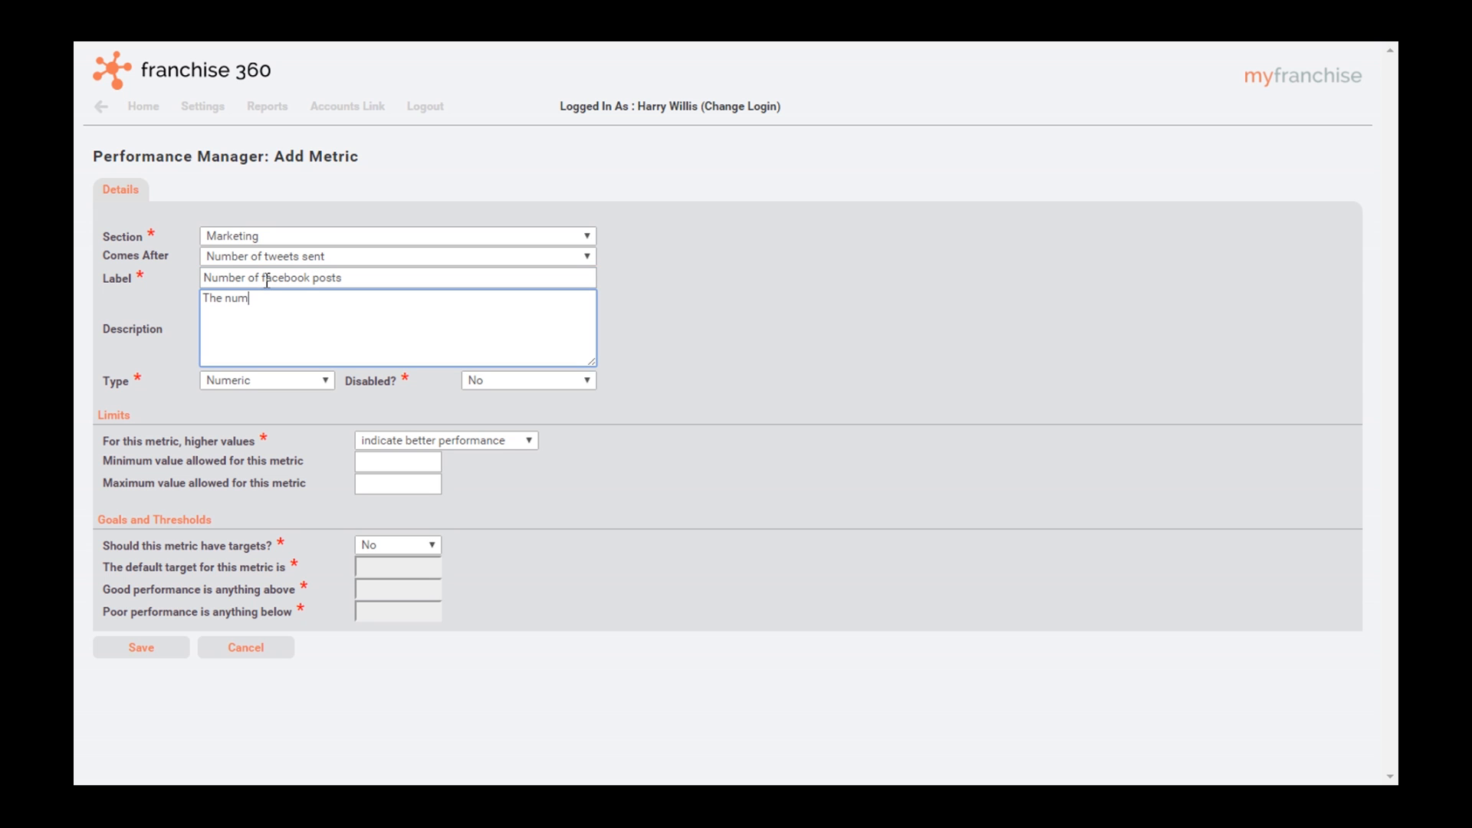
key("BackSpace")
key("BackSpace")
key("BackSpace")
type("ber of posts made on faceb")
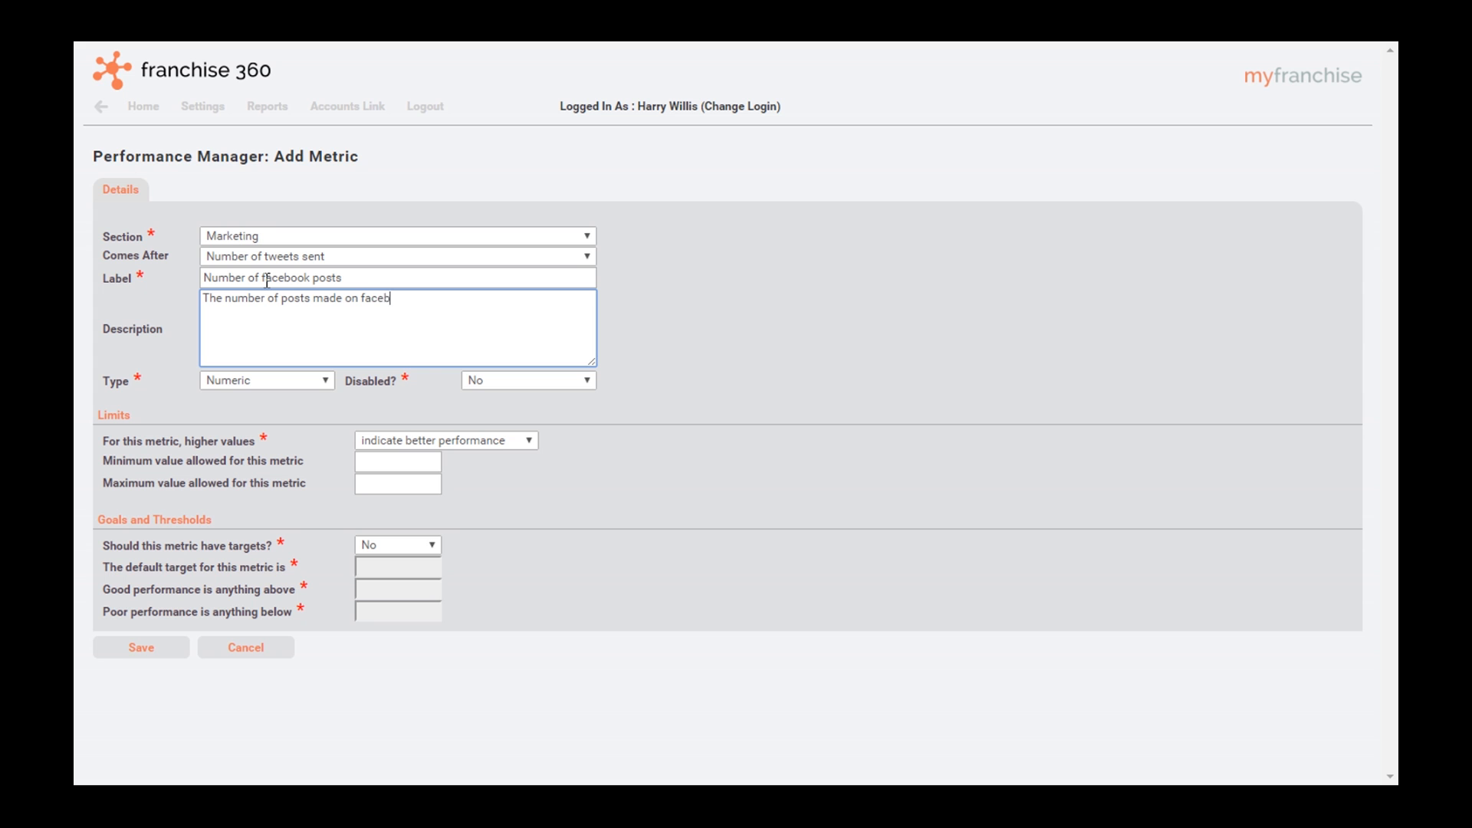
type("ook in the given period")
Set the Facebook posts metric's type to Whole Number and save the metric
left_click(275, 383)
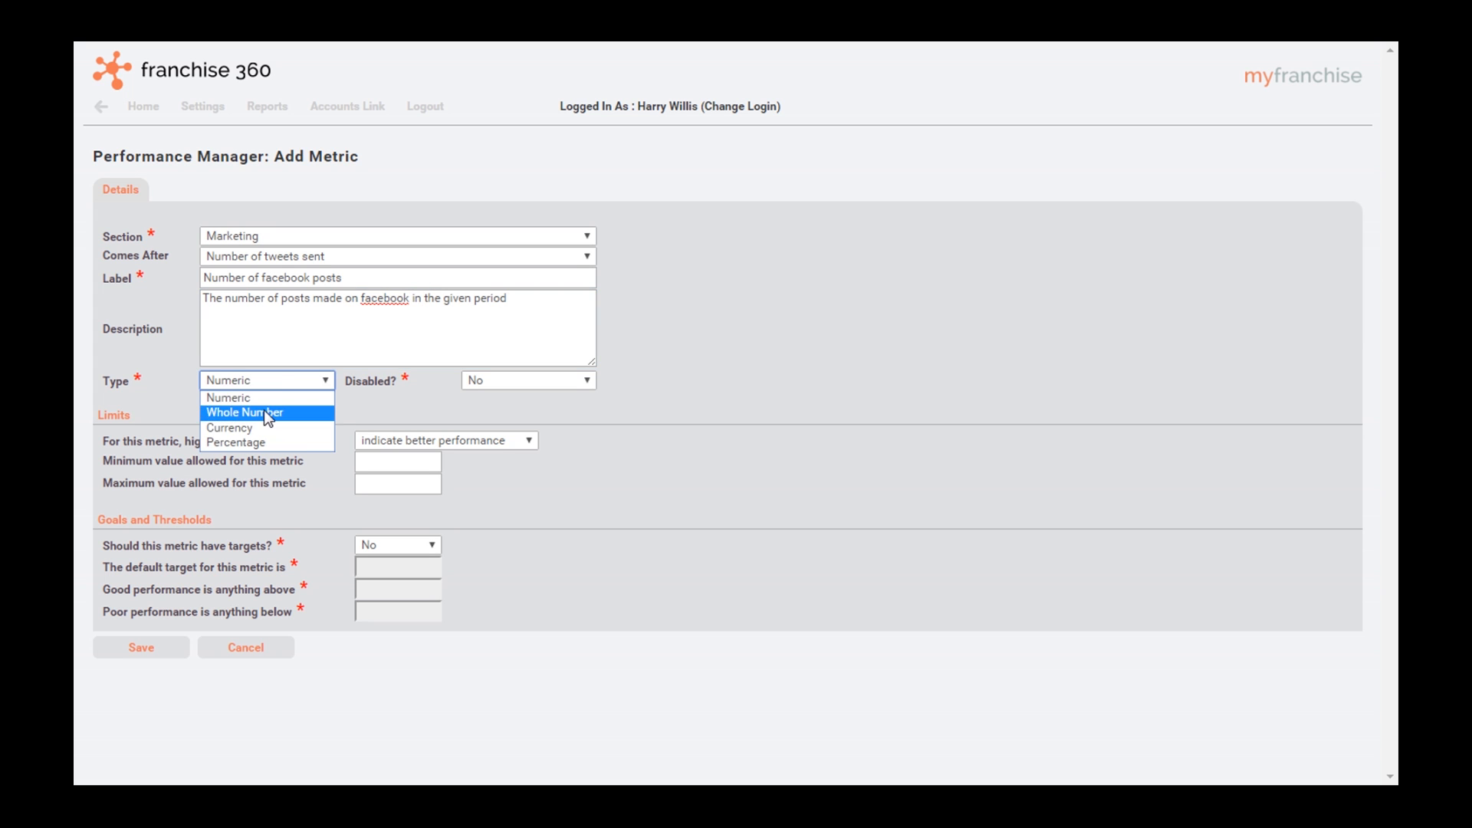
left_click(263, 410)
left_click(156, 655)
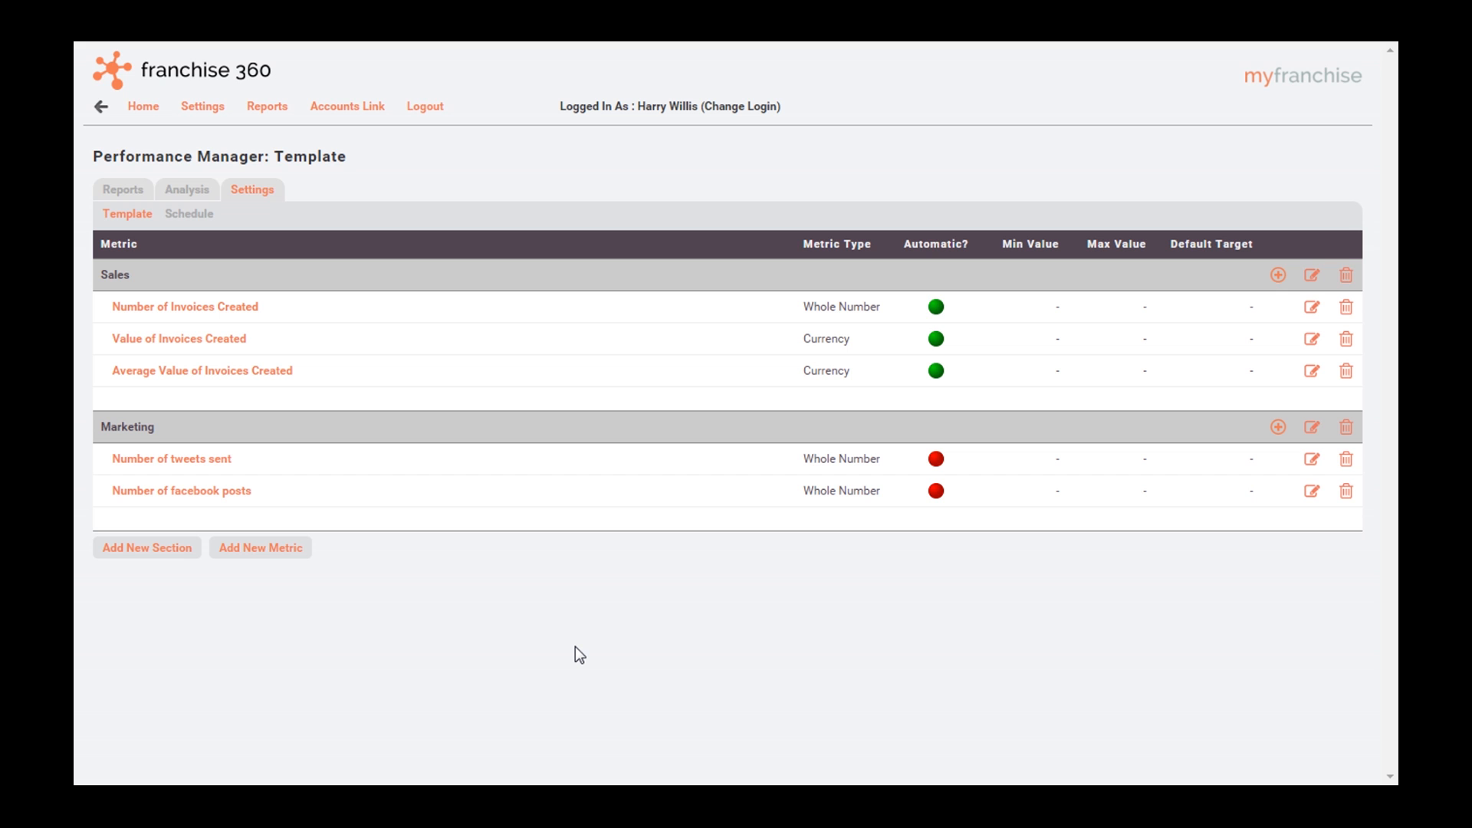
Edit the performance report schedule so franchisees fill in reports Monthly, and save it
left_click(195, 222)
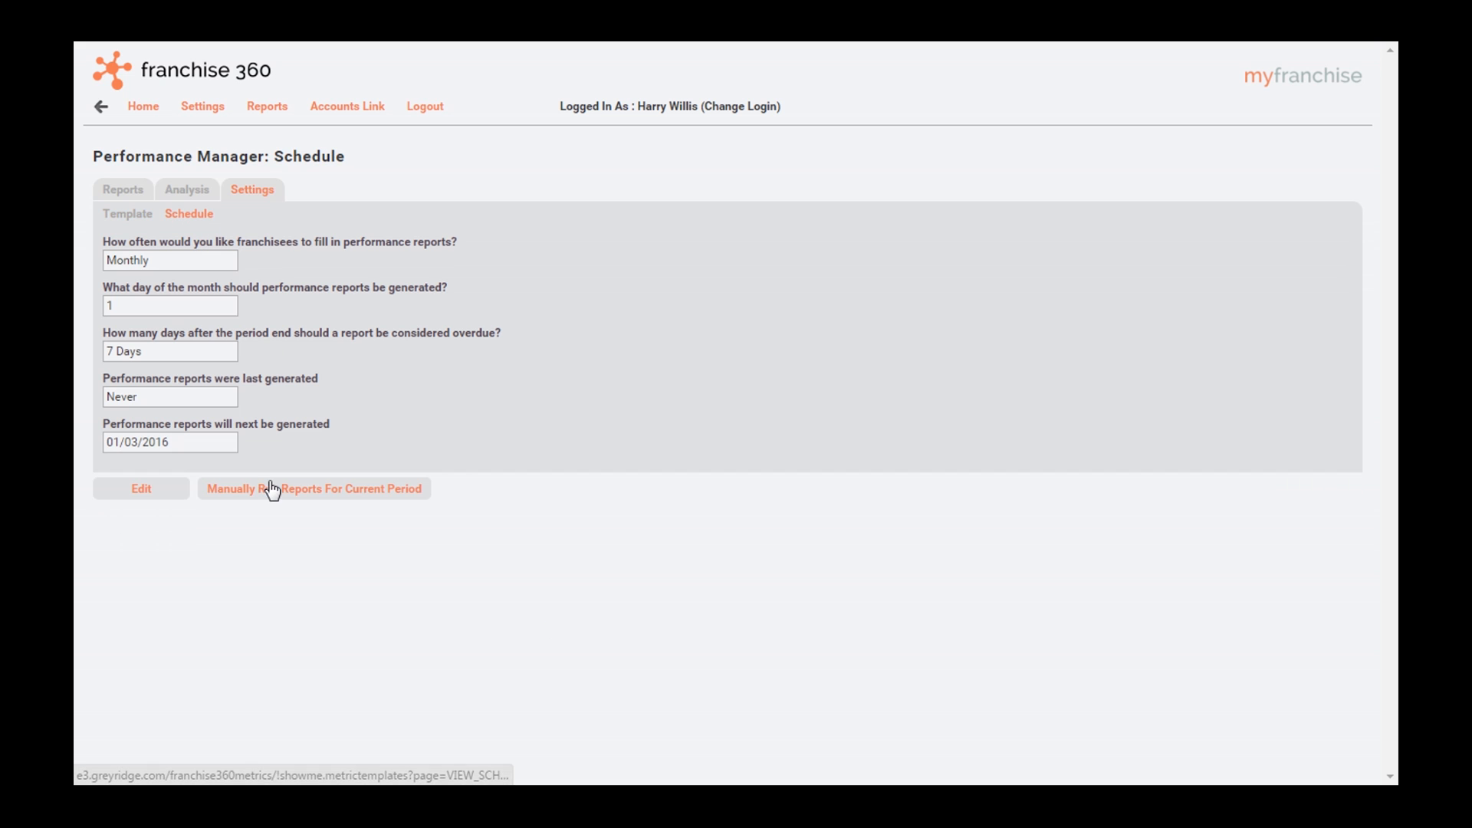
left_click(152, 497)
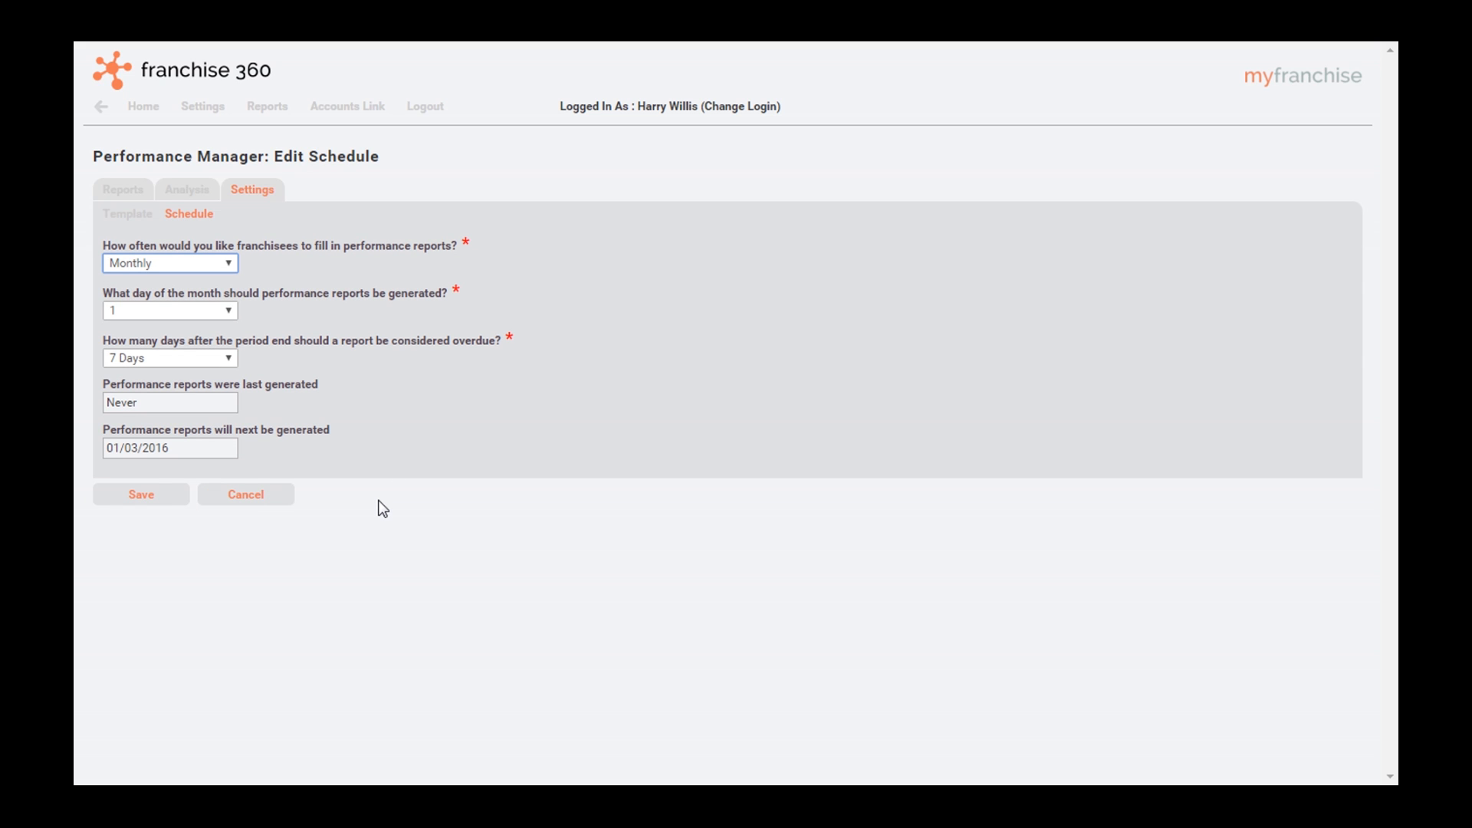
left_click(208, 264)
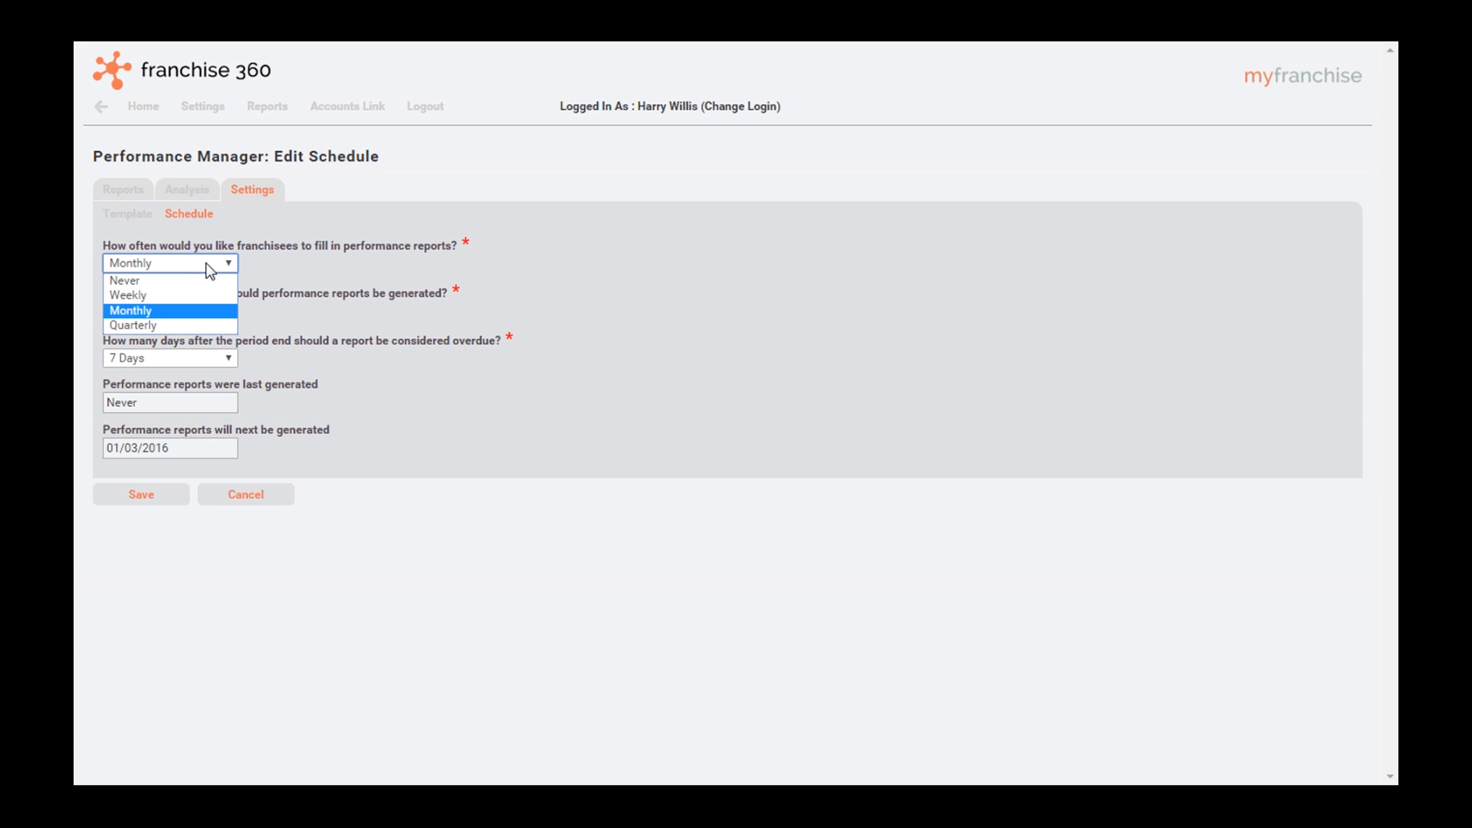
left_click(169, 310)
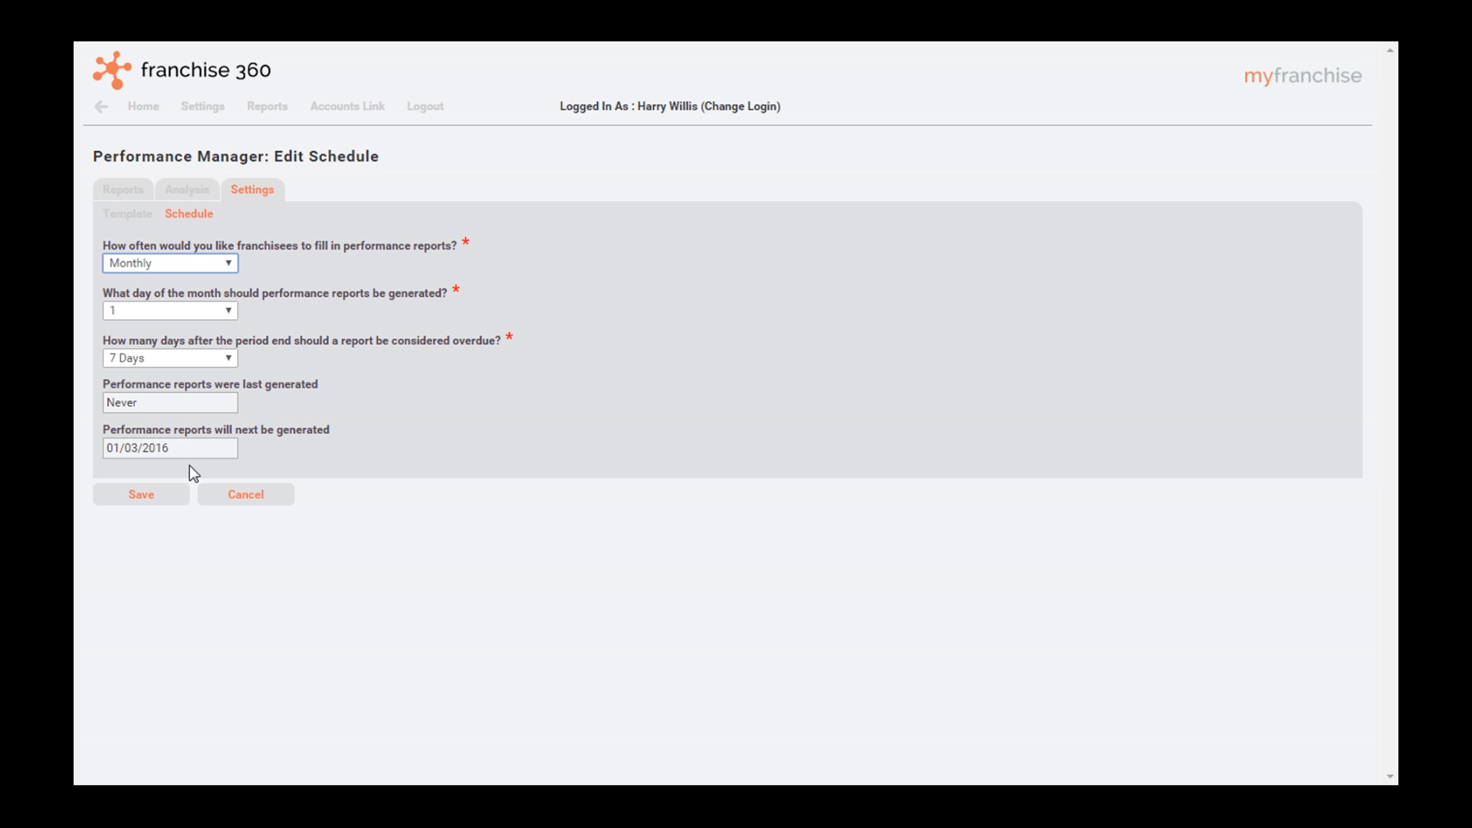
left_click(138, 508)
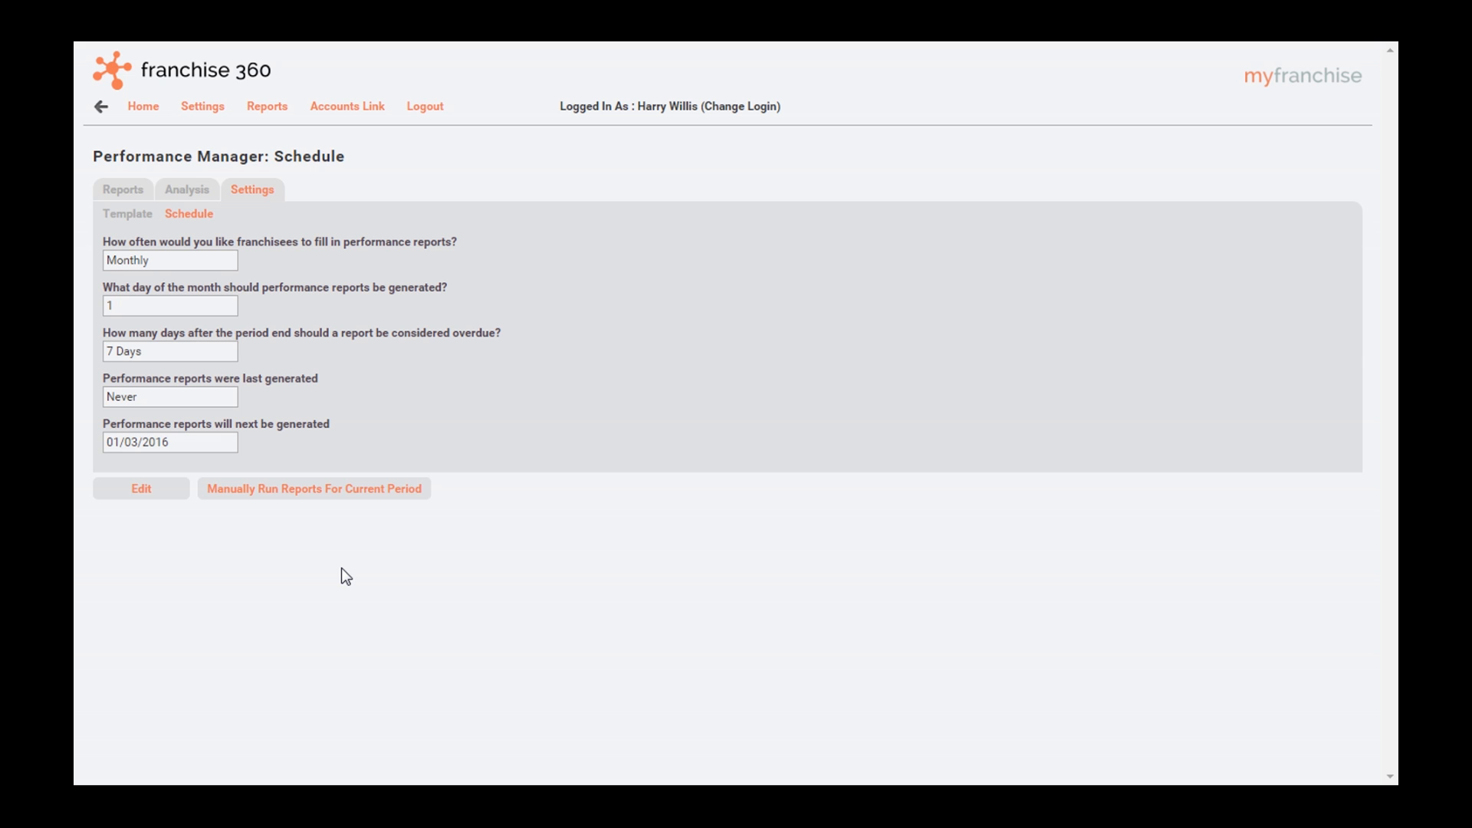
Enable targets for the "Number of tweets sent" metric with a default target of 50, save it, and return to the template
left_click(123, 216)
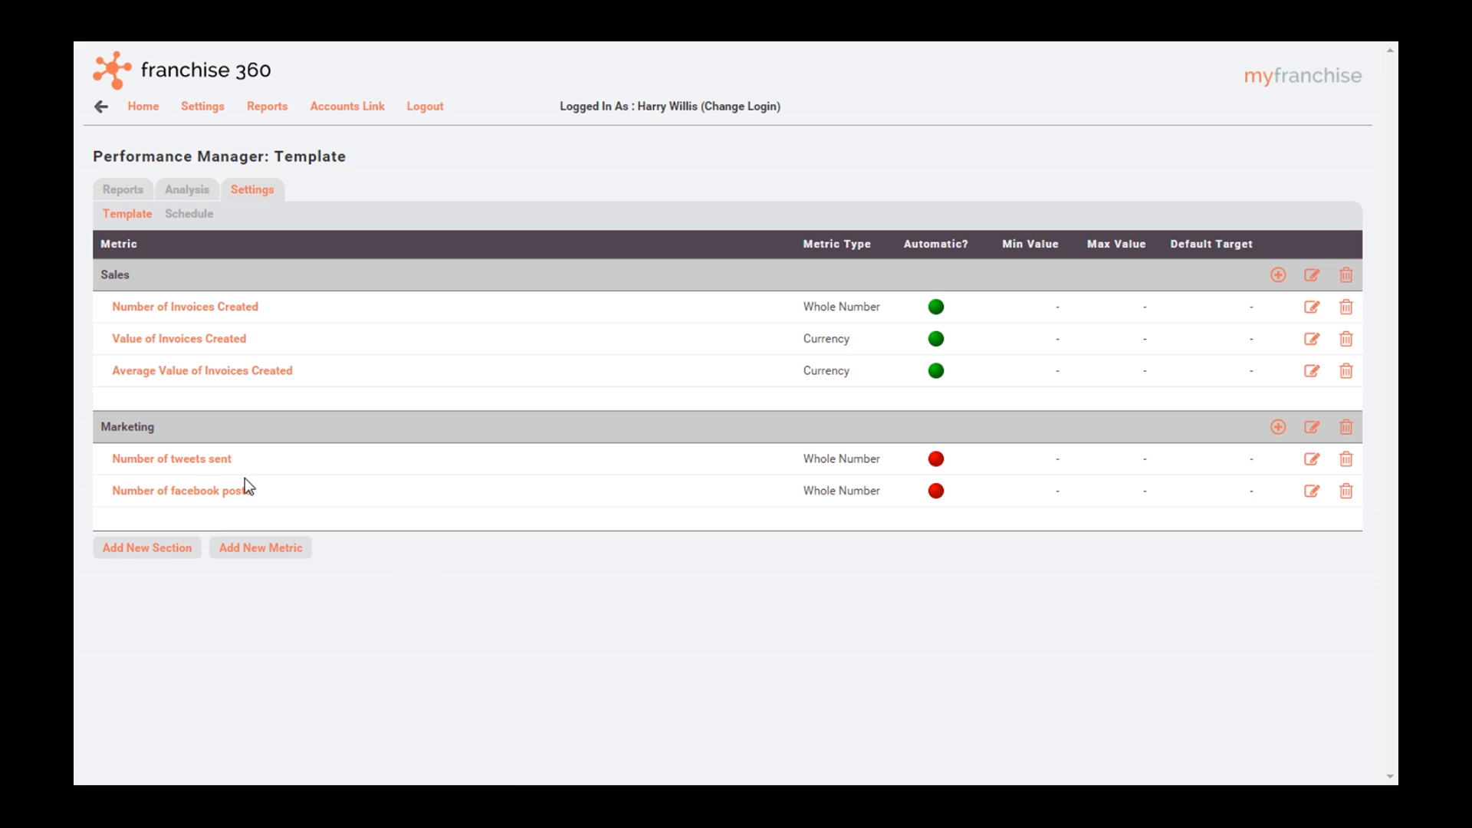
left_click(199, 465)
left_click(173, 648)
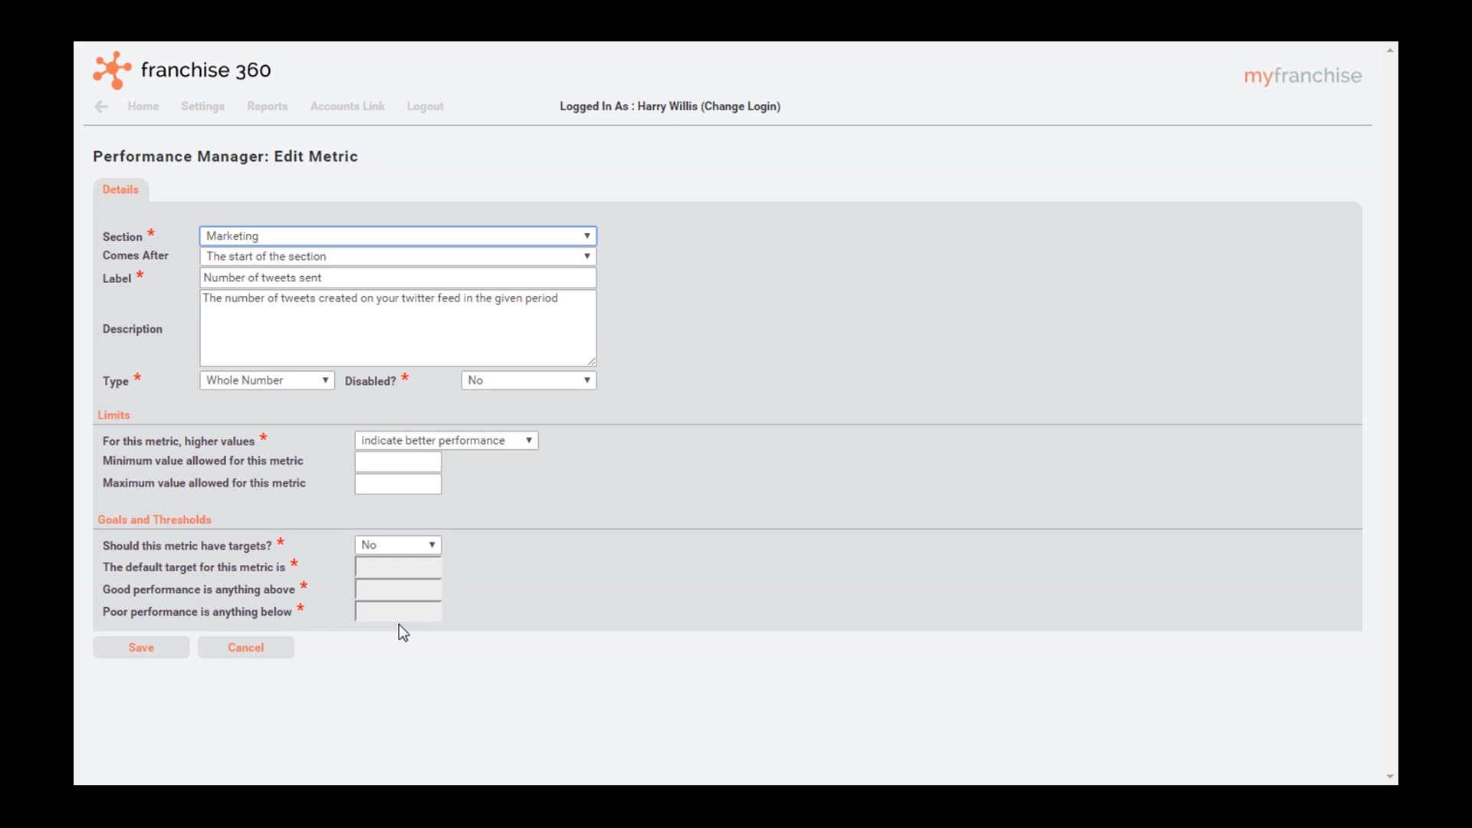
left_click(426, 546)
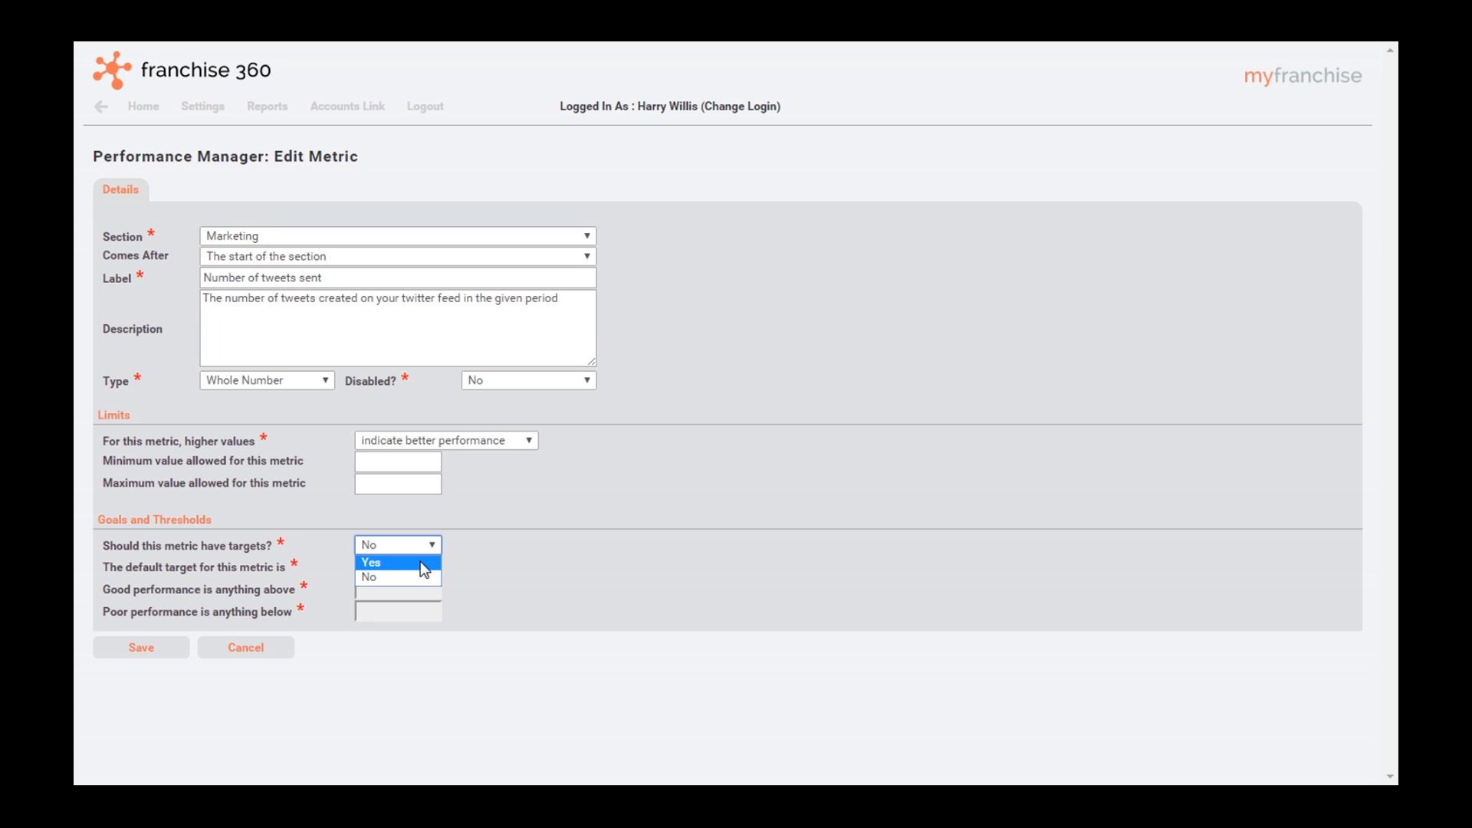
left_click(420, 564)
left_click(408, 571)
type("50")
key("Tab")
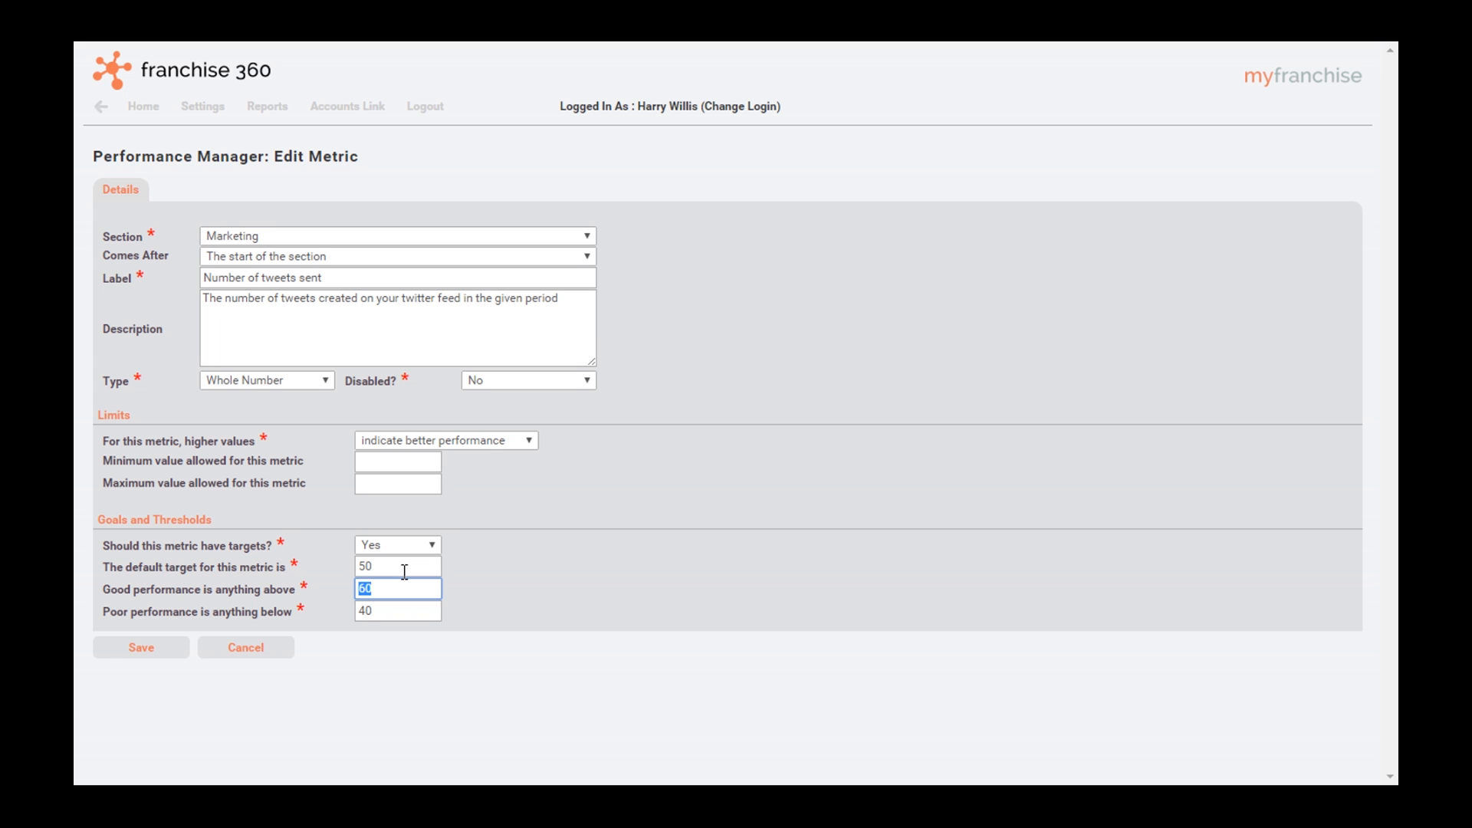
left_click(147, 651)
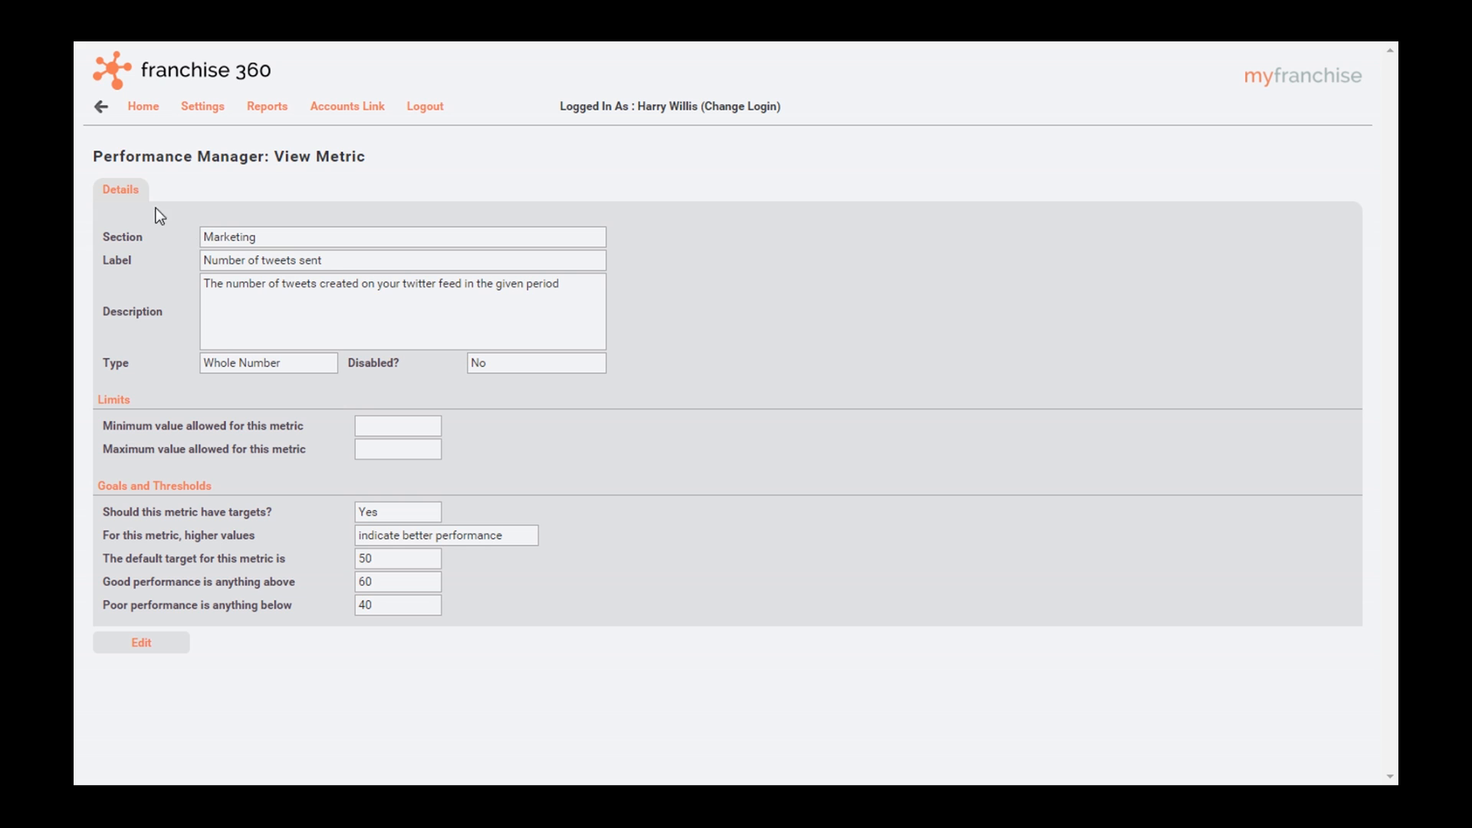
left_click(101, 107)
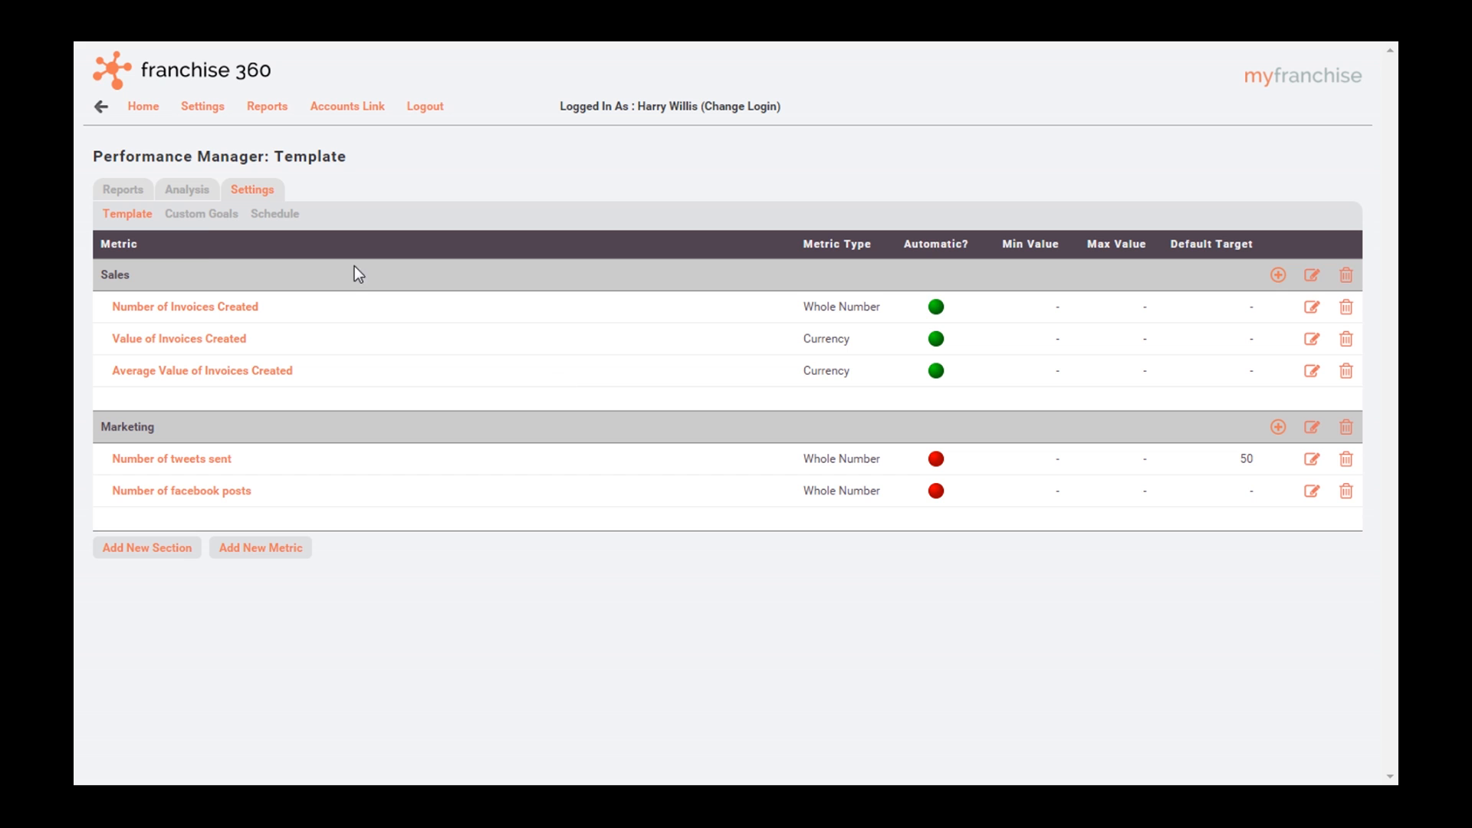
Save a custom tweets goal of 80 for My Franchise (Newcastle) and return to the template
left_click(209, 221)
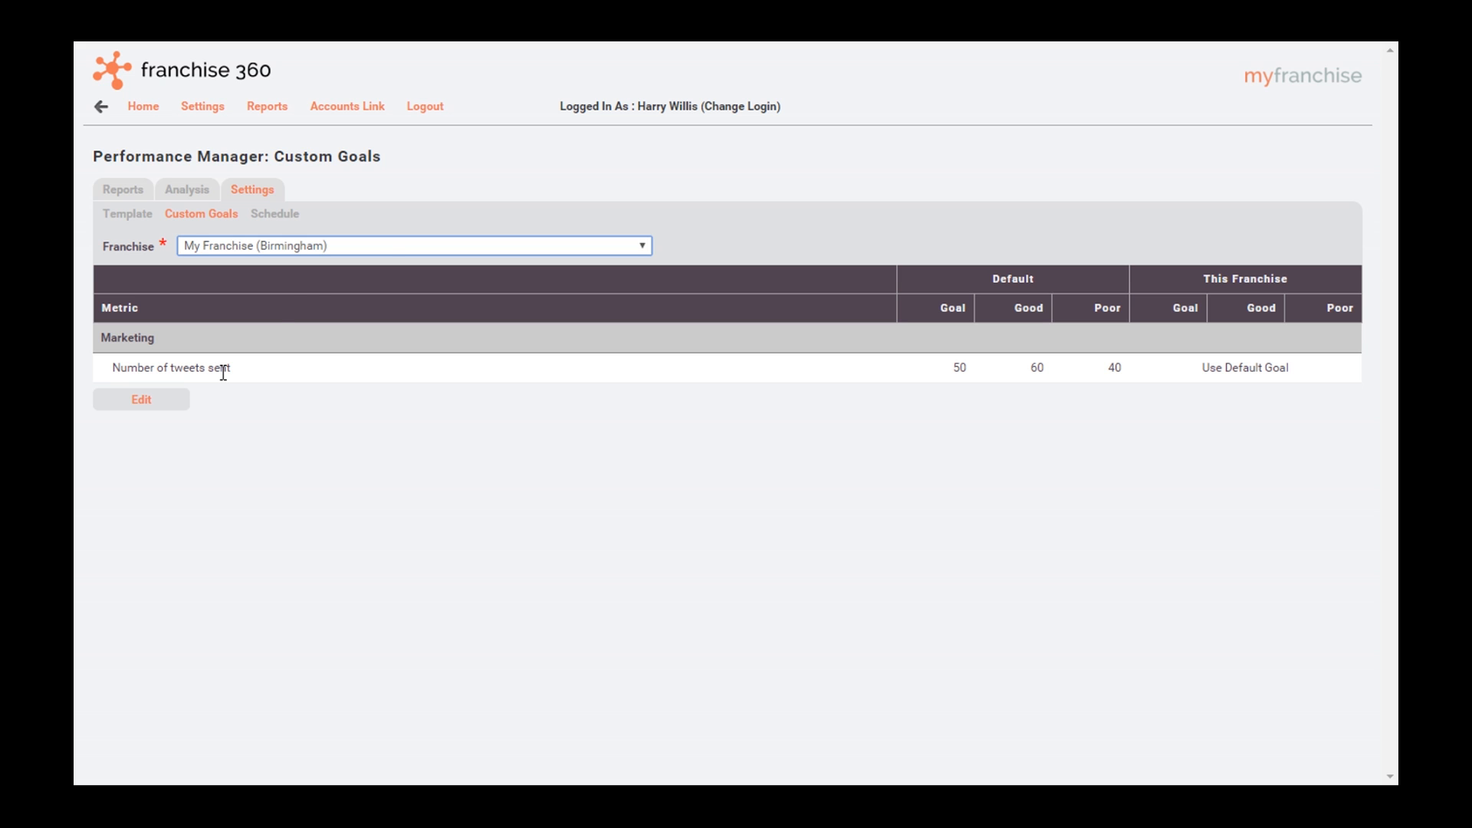
left_click(403, 245)
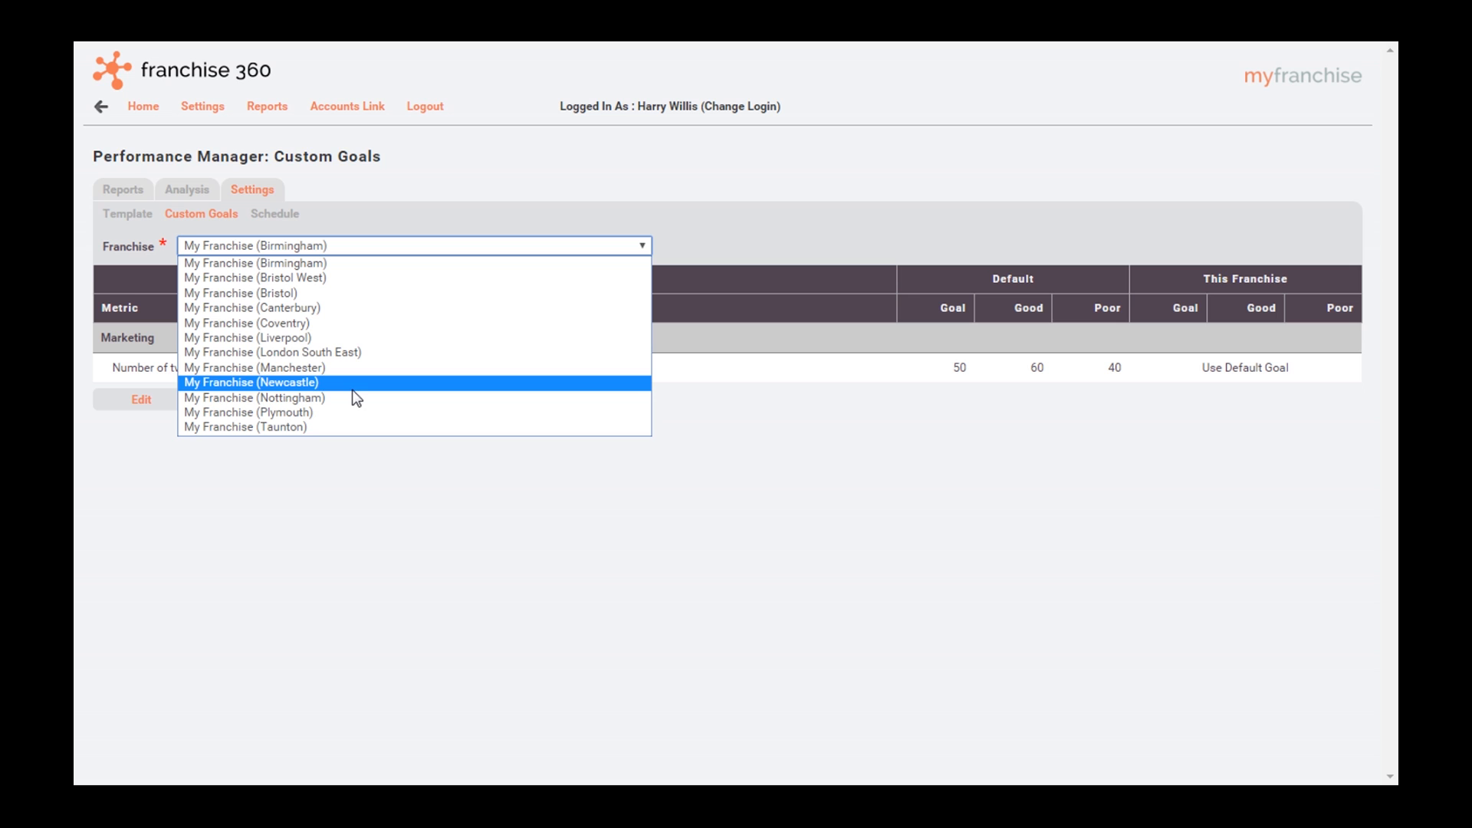
left_click(301, 382)
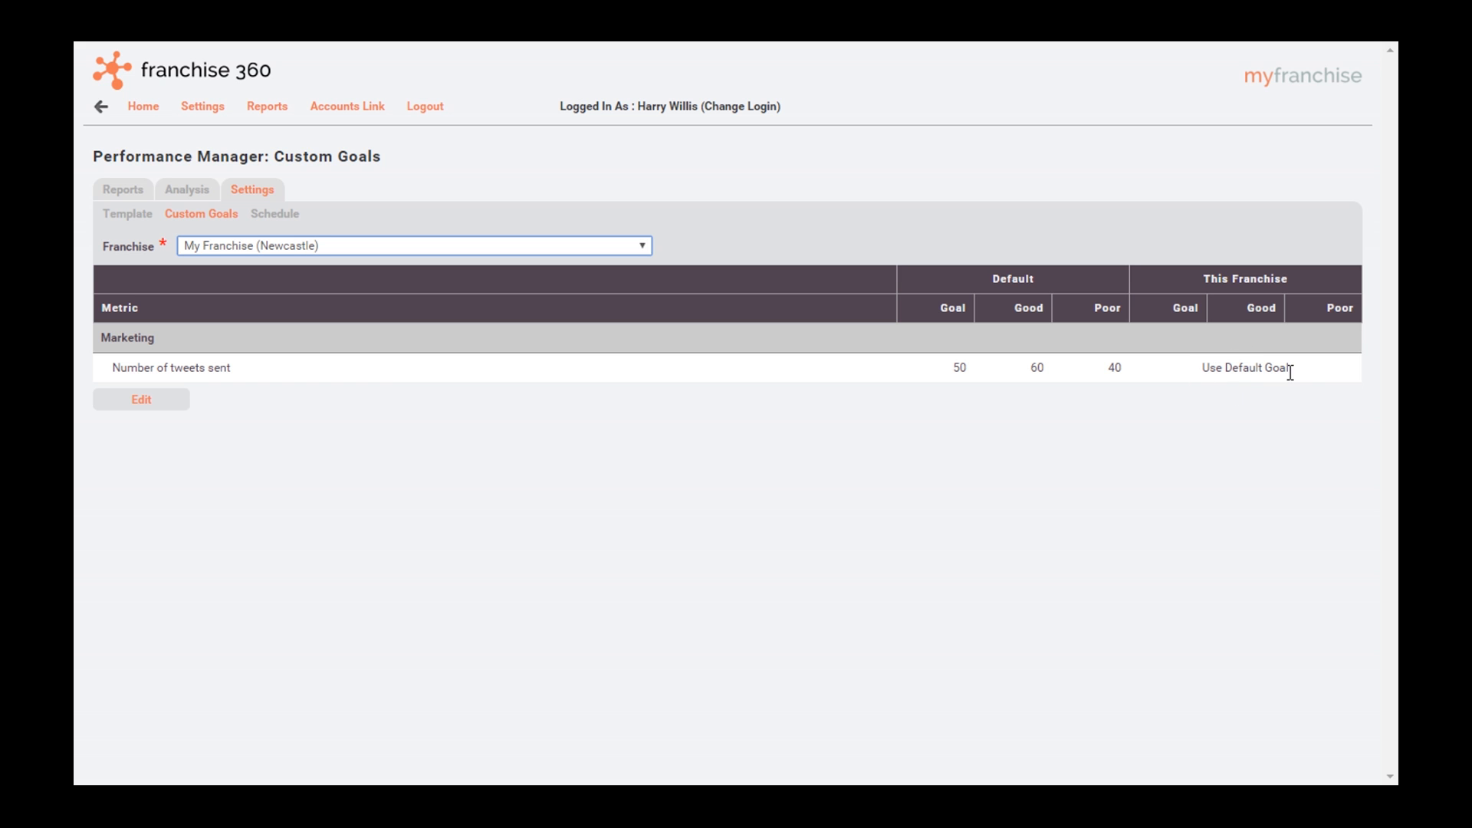
left_click(145, 410)
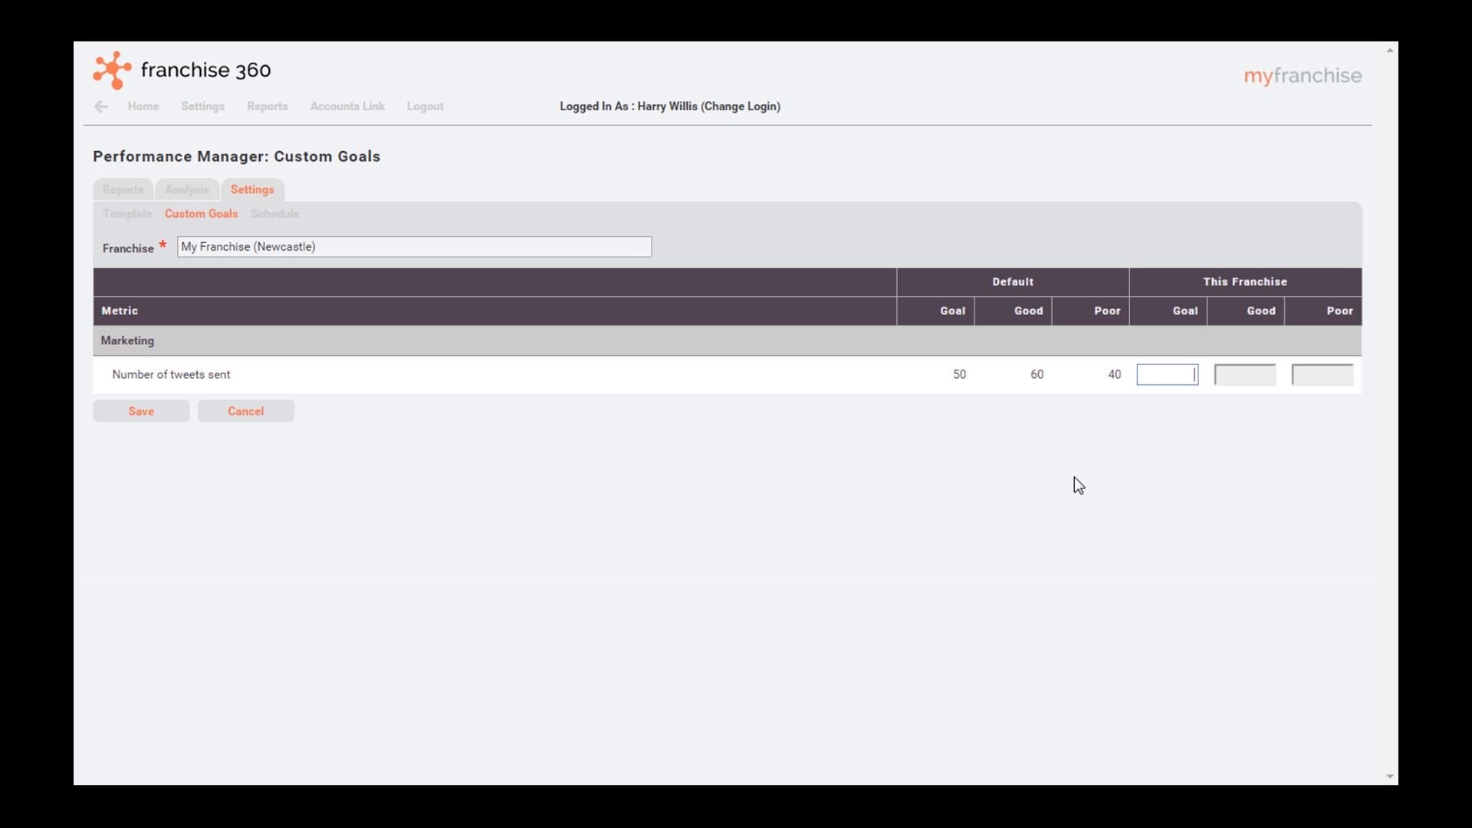
type("80")
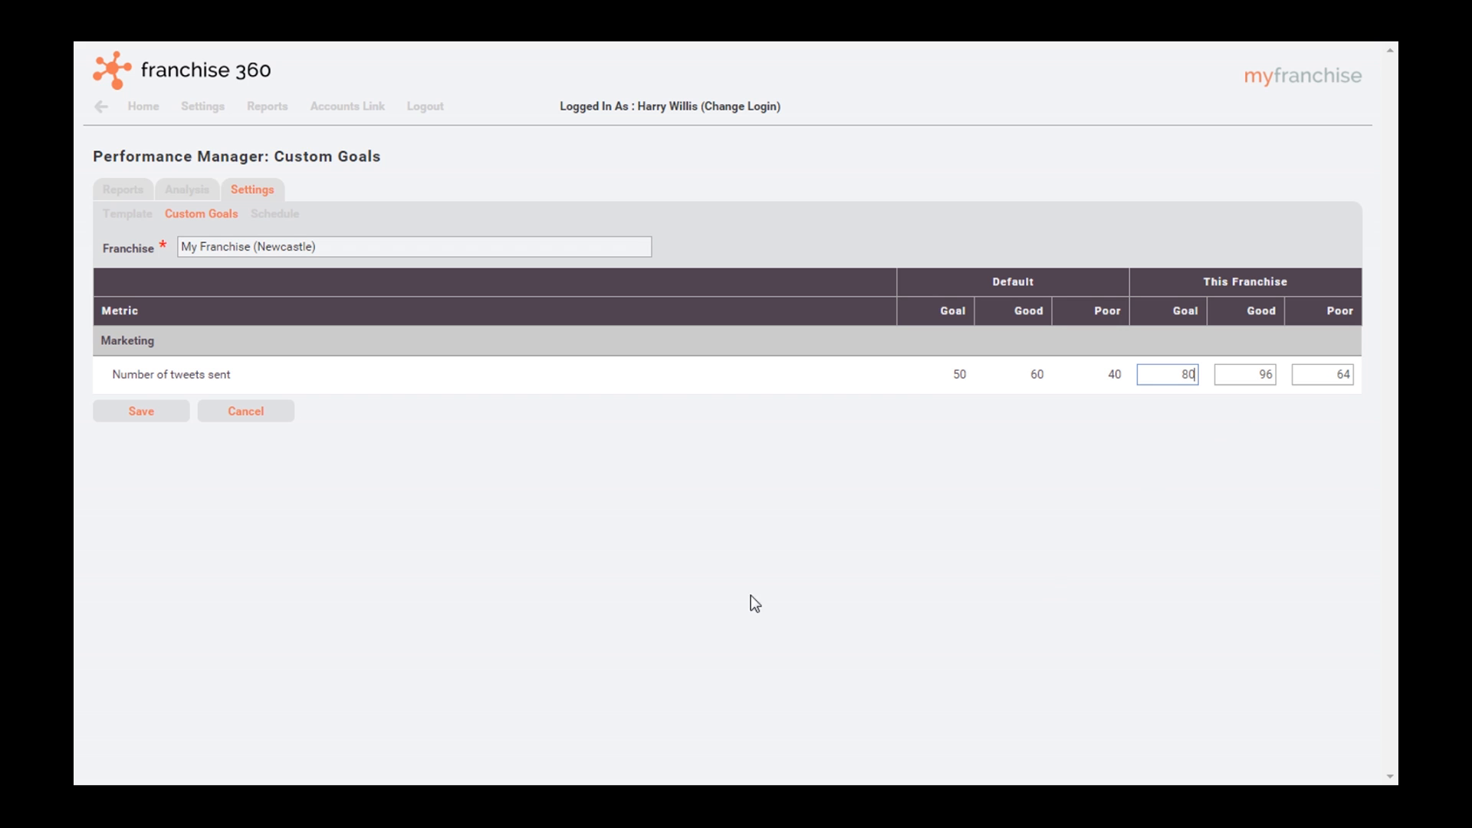
left_click(150, 415)
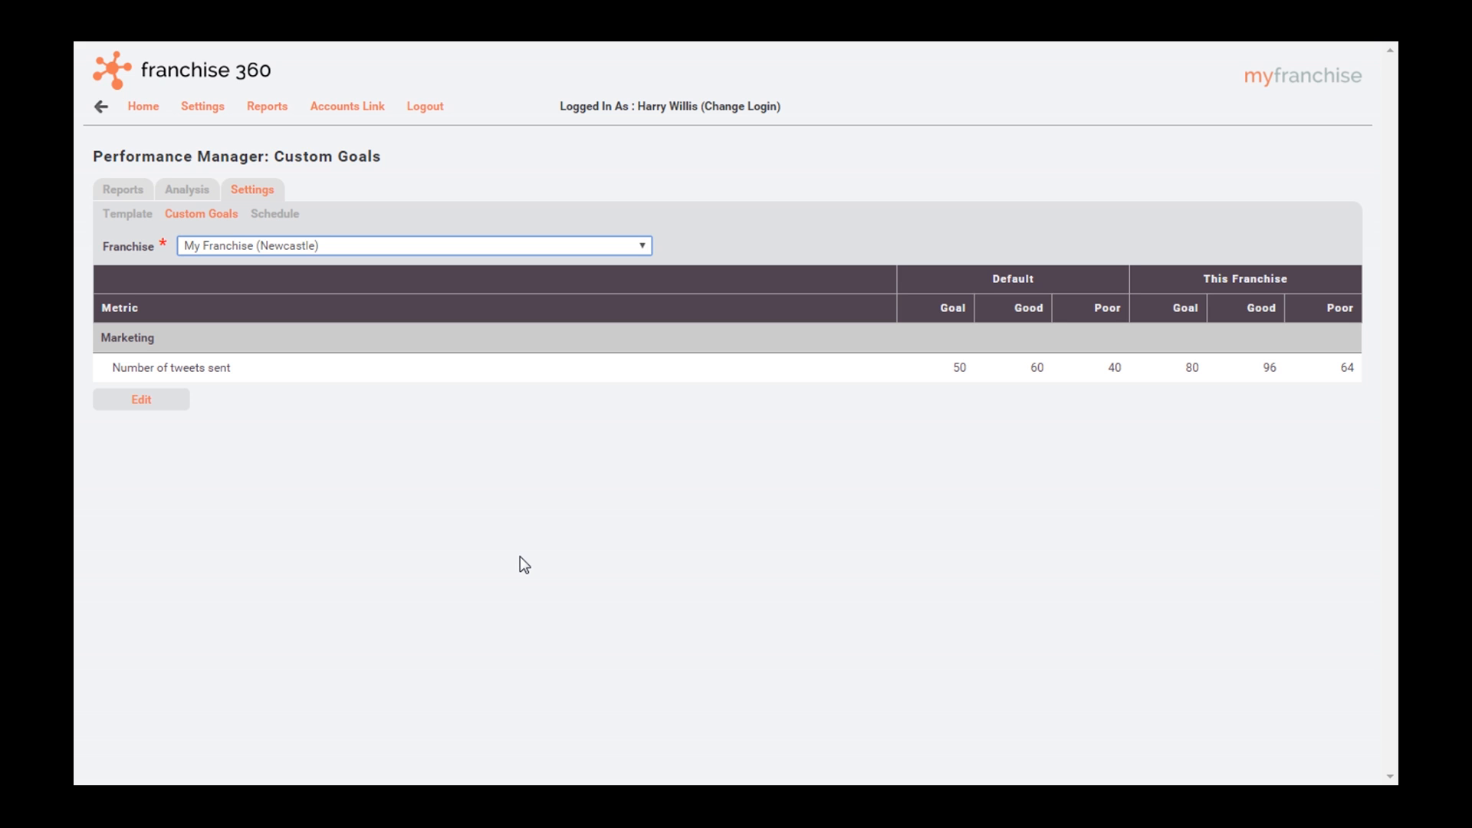
left_click(124, 216)
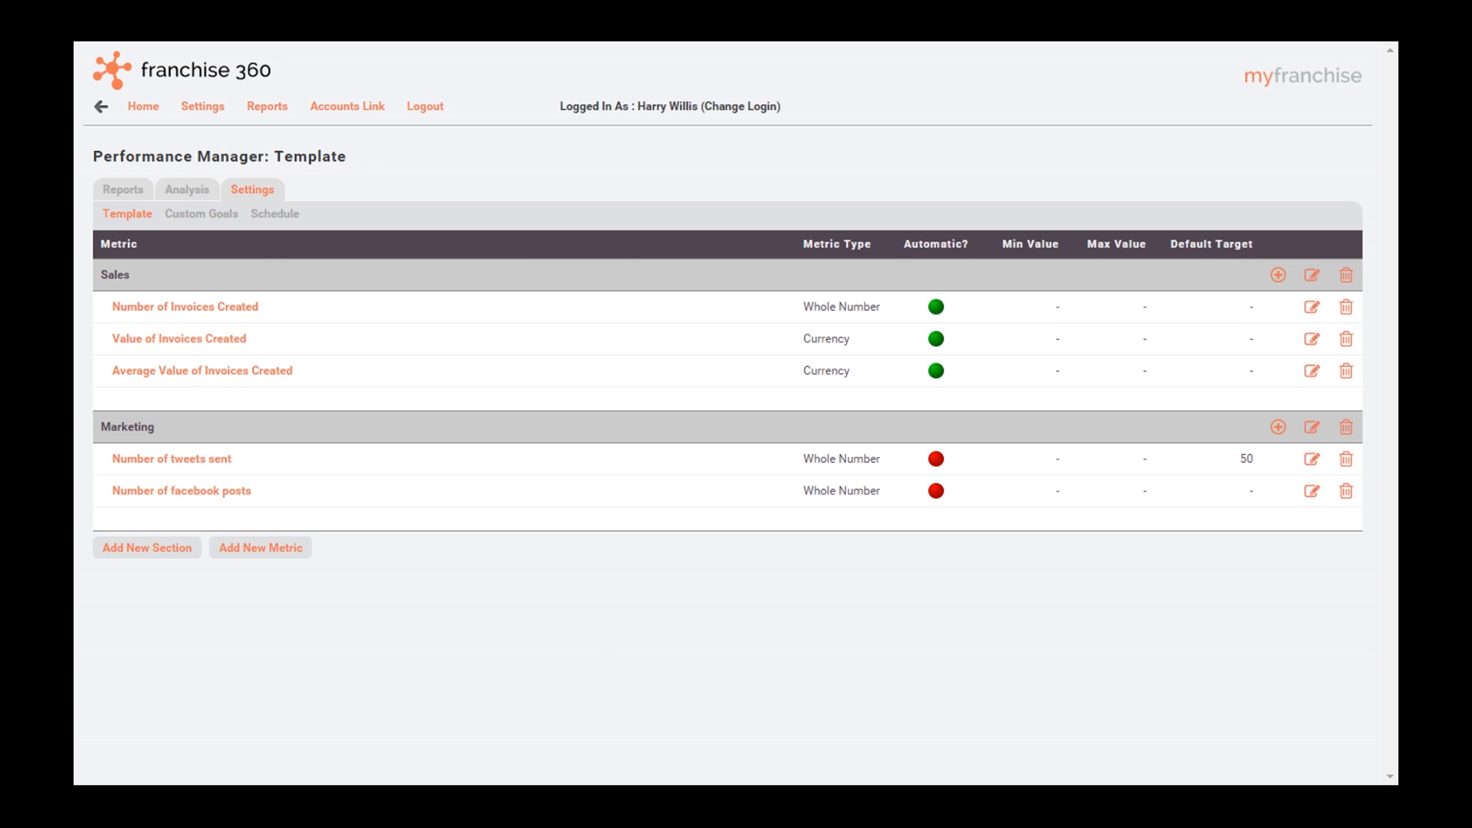